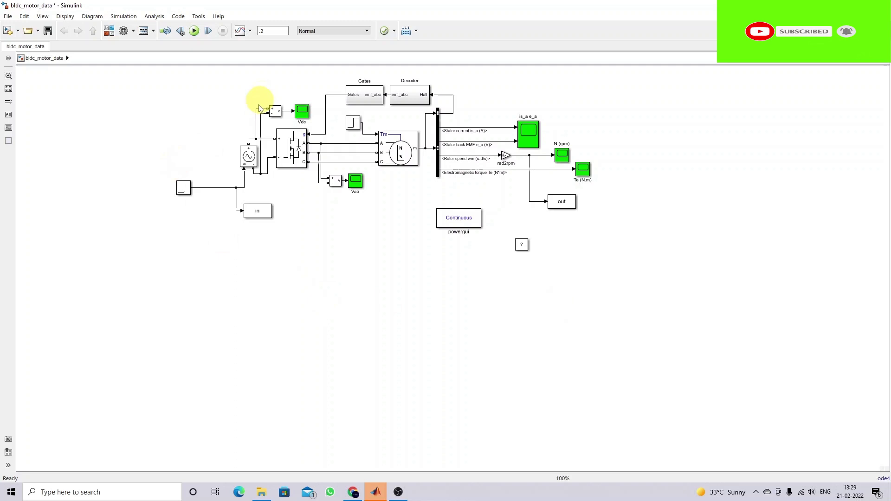
# - Examine the BLDC drive model's signal path from voltage source and inverter through motor, bus selector, decoder and gates
pyautogui.click(284, 161)
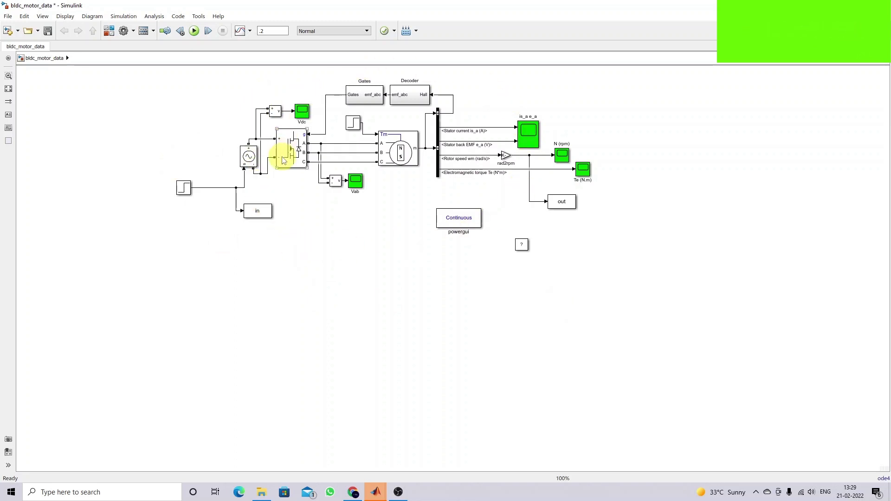
pyautogui.click(281, 186)
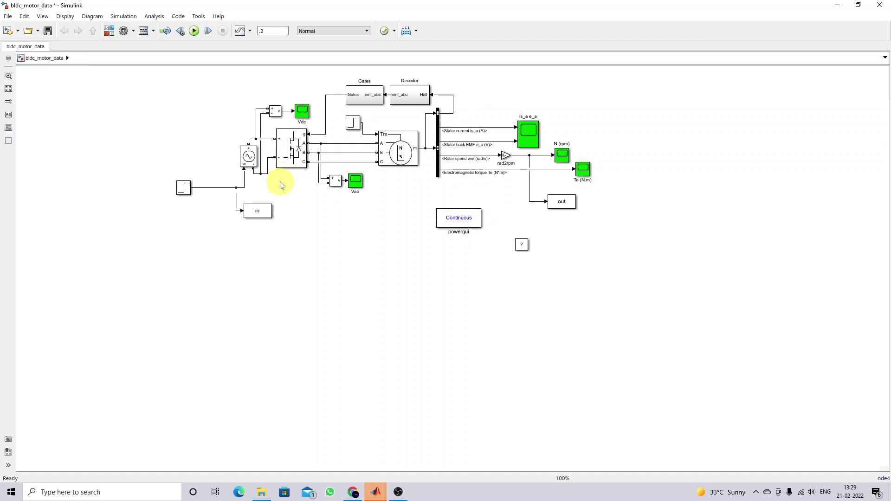
pyautogui.click(252, 163)
pyautogui.click(349, 159)
pyautogui.click(394, 158)
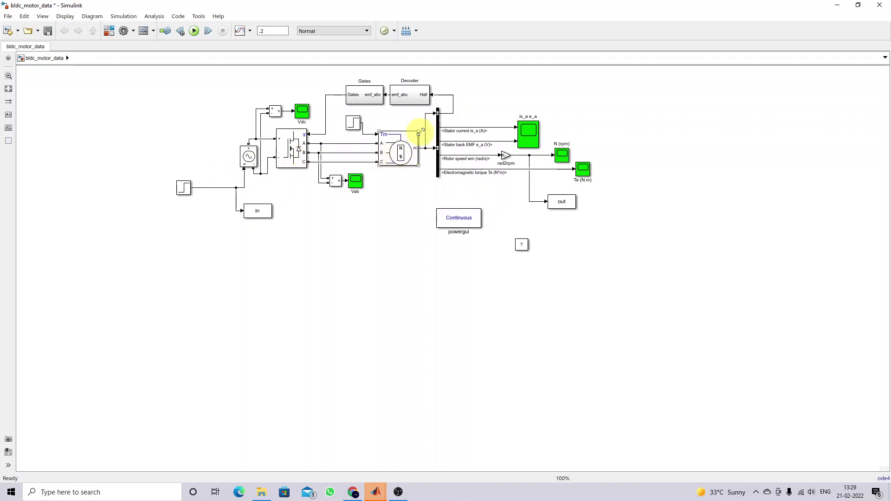
pyautogui.click(431, 120)
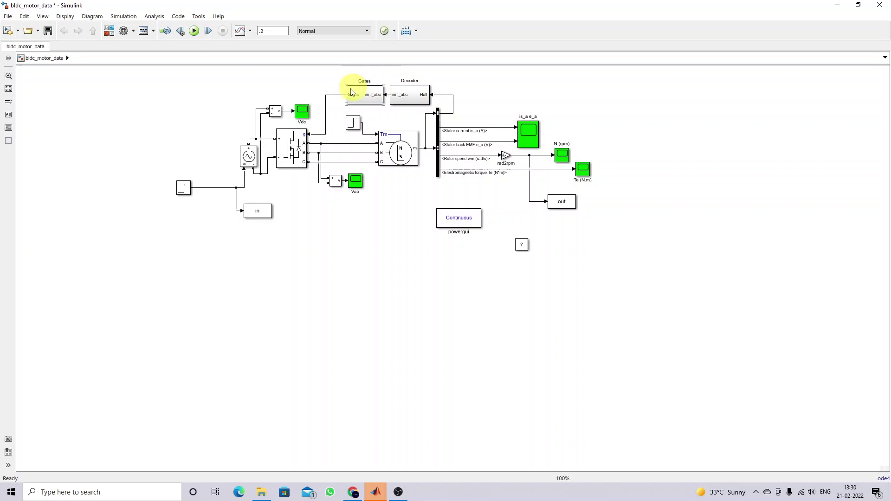
pyautogui.click(392, 99)
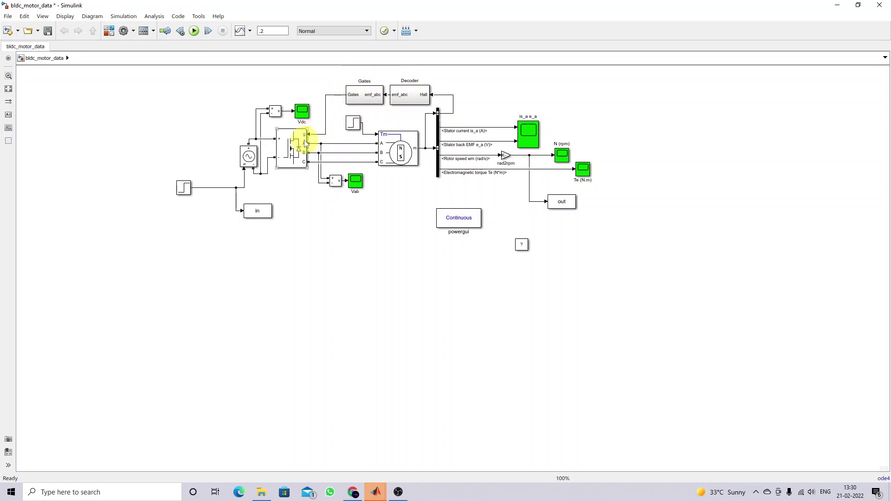
pyautogui.click(438, 107)
# - Mark the step input line, the in block and the branch towards the out block with temporary pen strokes
pyautogui.press('F12')
pyautogui.moveTo(222, 212); pyautogui.dragTo(223, 198)
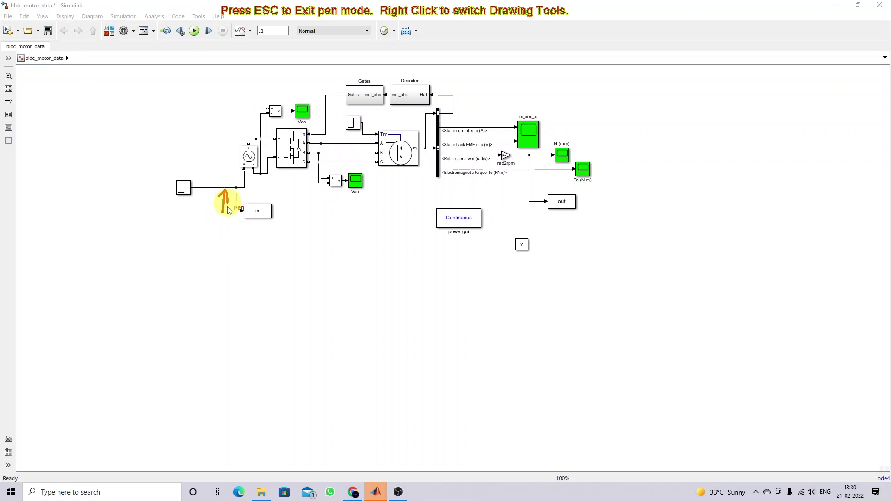
pyautogui.moveTo(260, 239); pyautogui.dragTo(260, 222)
pyautogui.moveTo(260, 221); pyautogui.dragTo(268, 228)
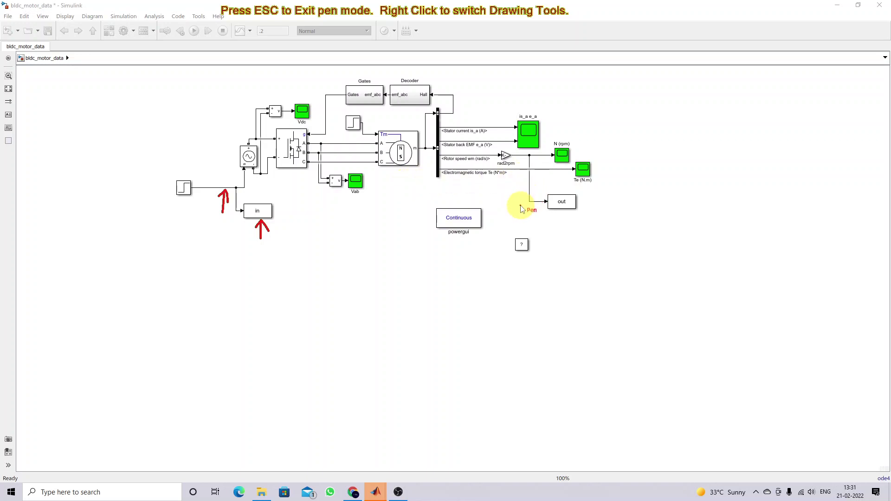
pyautogui.moveTo(533, 157)
pyautogui.mouseDown()
pyautogui.moveTo(537, 187)
pyautogui.moveTo(546, 188)
pyautogui.mouseUp()
pyautogui.press('Escape')
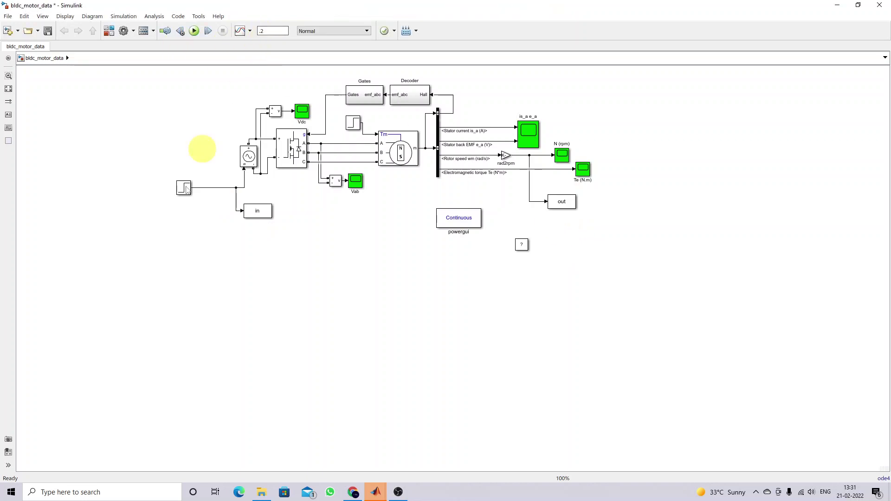
# - Set the step time to 1 and the initial value to 300 for the step source feeding the in block
pyautogui.doubleClick(184, 188)
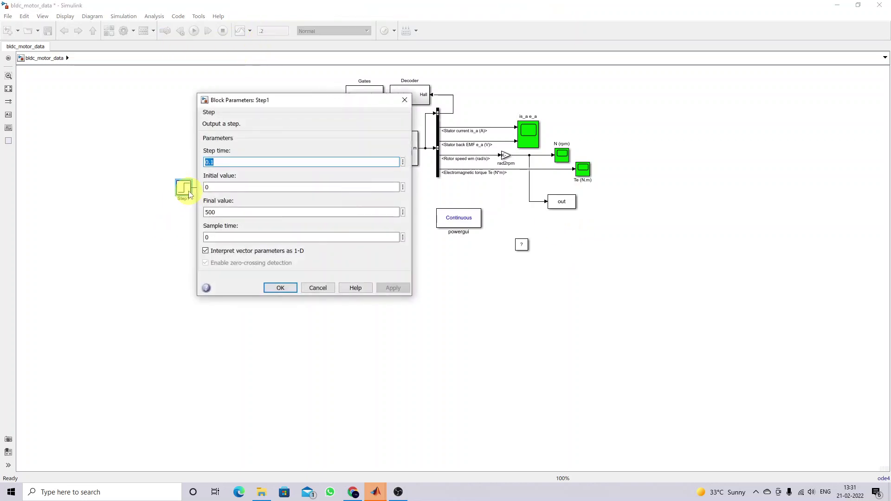
pyautogui.write('1')
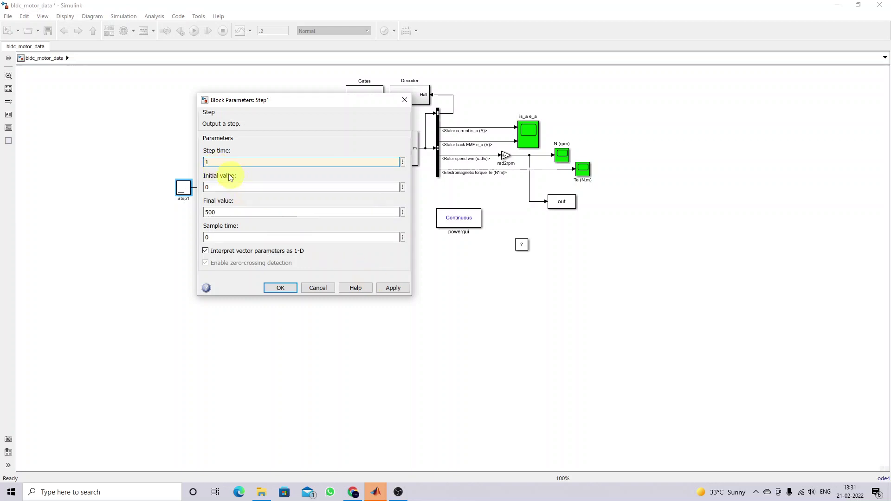
pyautogui.click(221, 186)
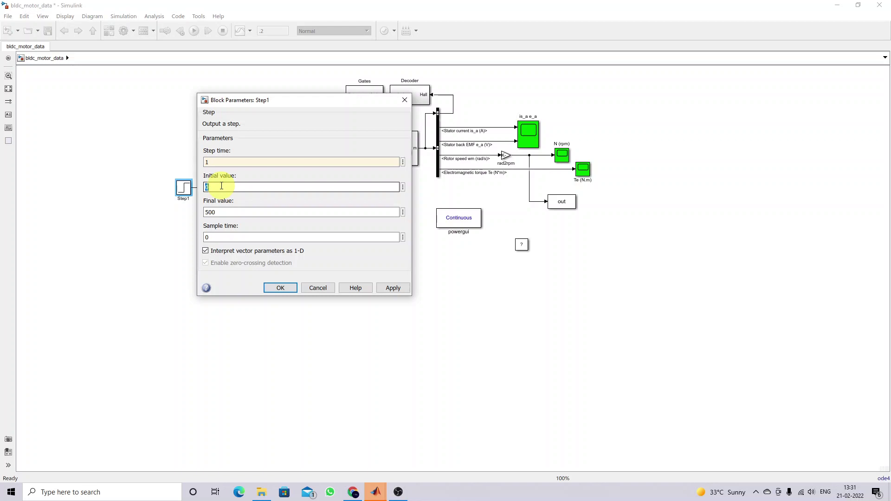
pyautogui.write('300')
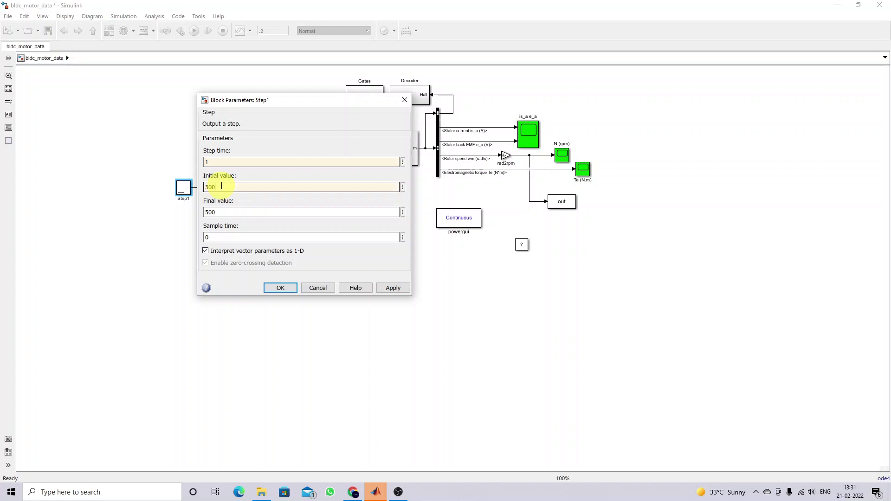
pyautogui.doubleClick(223, 212)
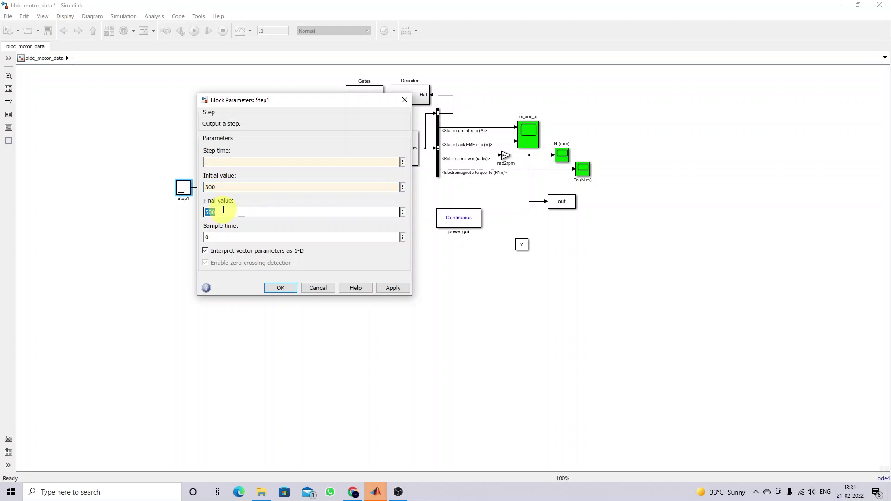
pyautogui.doubleClick(208, 162)
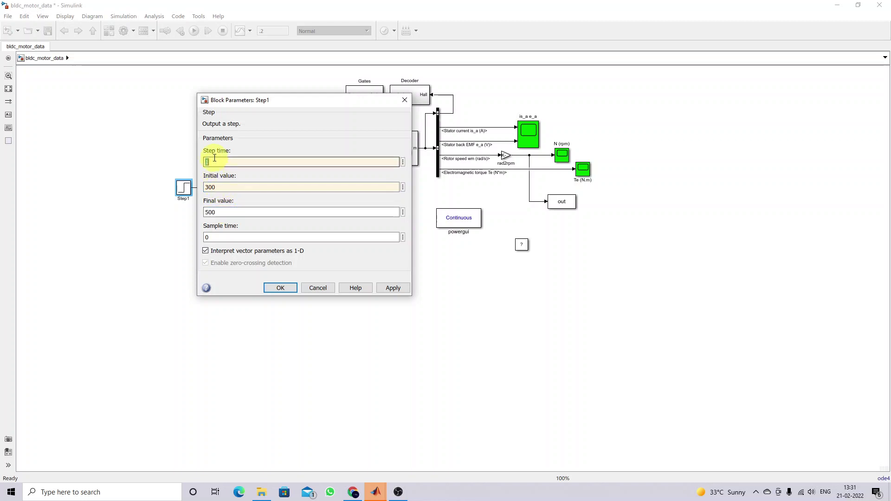
pyautogui.doubleClick(215, 186)
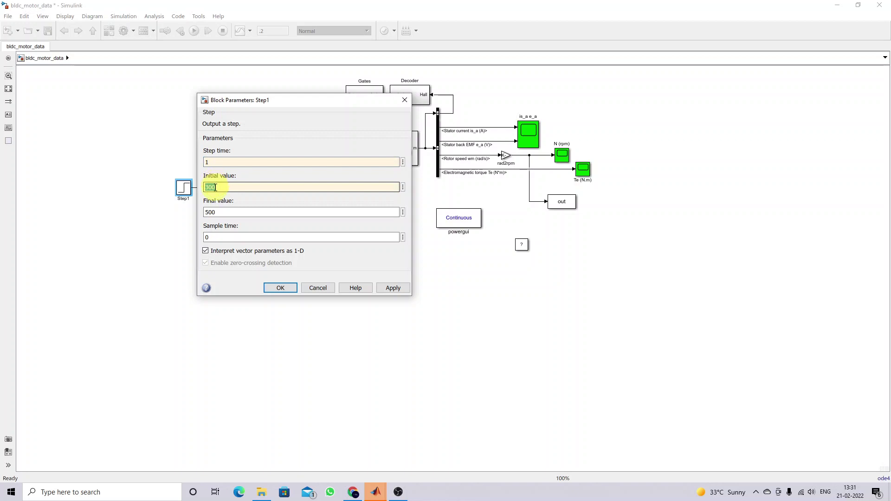
pyautogui.click(394, 289)
pyautogui.click(292, 287)
# - Run the simulation with a stop time of 2 and view the rotor speed in the N (rpm) scope
pyautogui.doubleClick(270, 32)
pyautogui.write('2')
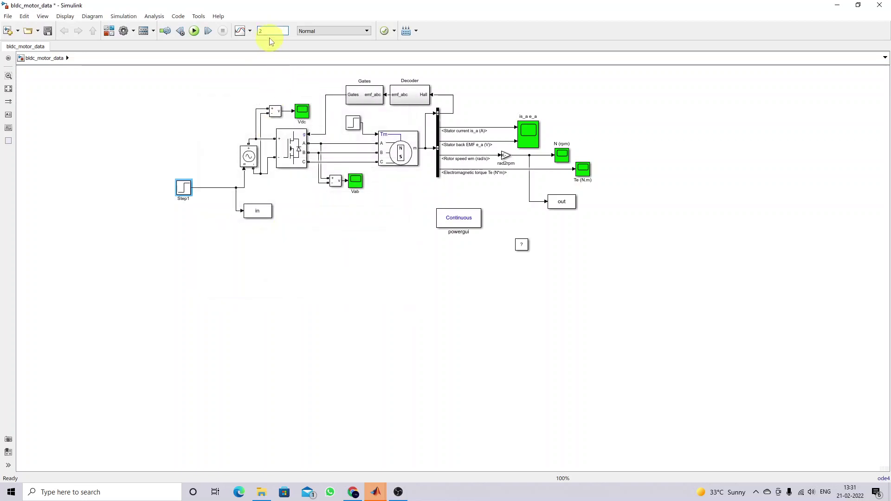
pyautogui.click(194, 31)
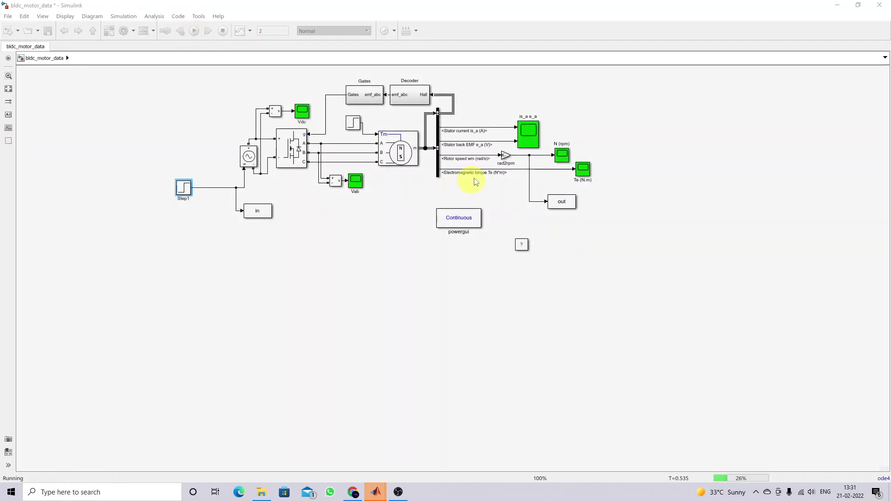
pyautogui.doubleClick(563, 156)
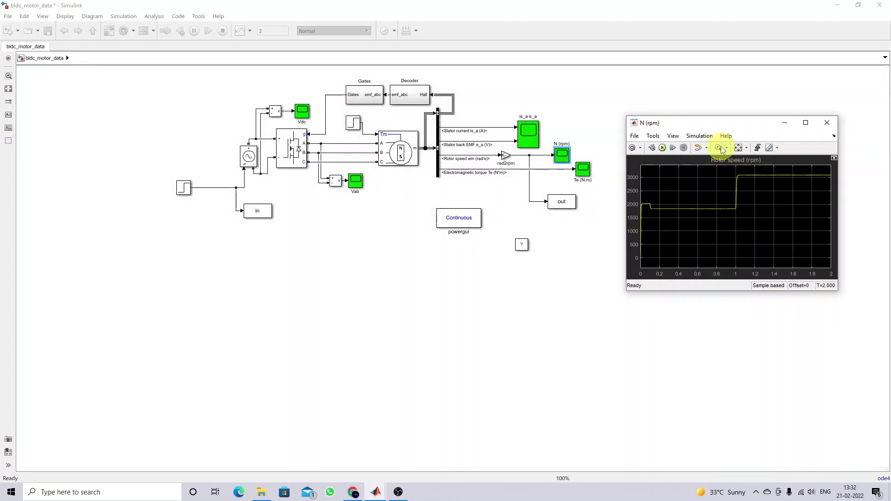
# - Switch to the main MATLAB window and check the in and out variables in the workspace
pyautogui.moveTo(376, 491)
pyautogui.click(265, 453)
pyautogui.click(773, 185)
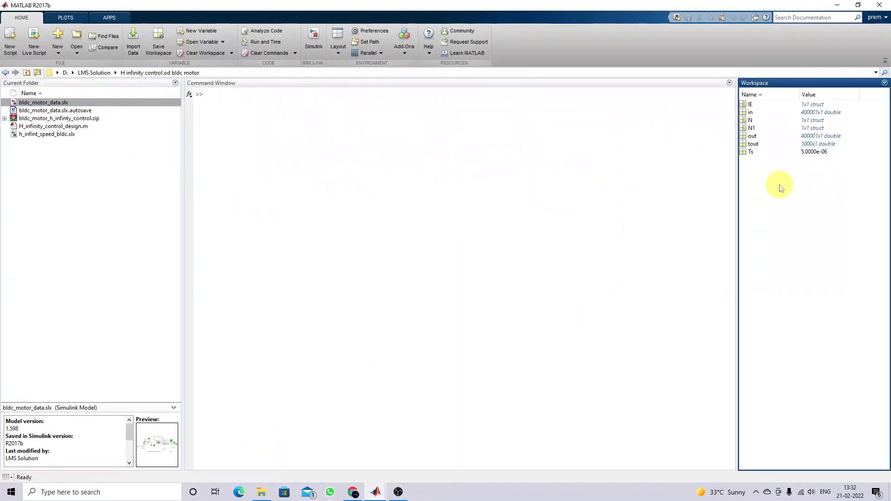
pyautogui.click(752, 112)
pyautogui.click(752, 135)
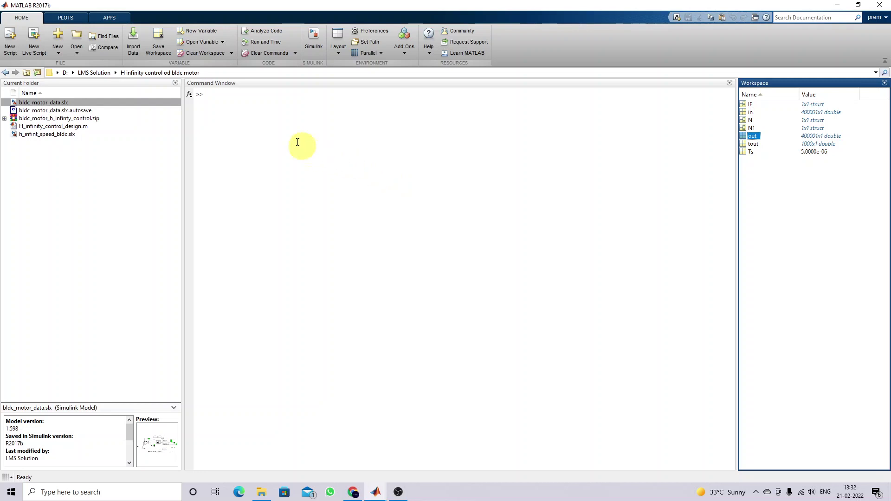
# - Launch the System Identification app with the ident command and move its window clear of the command output
pyautogui.click(224, 98)
pyautogui.write('ident')
pyautogui.press('Return')
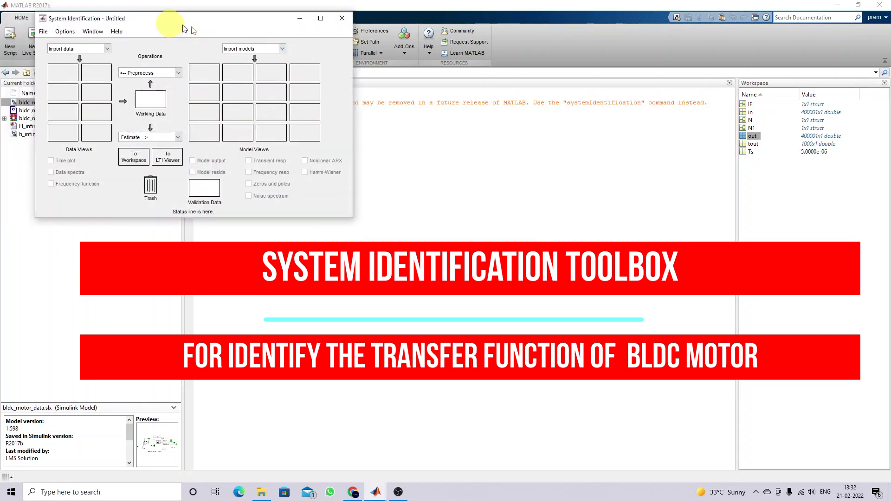
pyautogui.moveTo(151, 15); pyautogui.dragTo(440, 53)
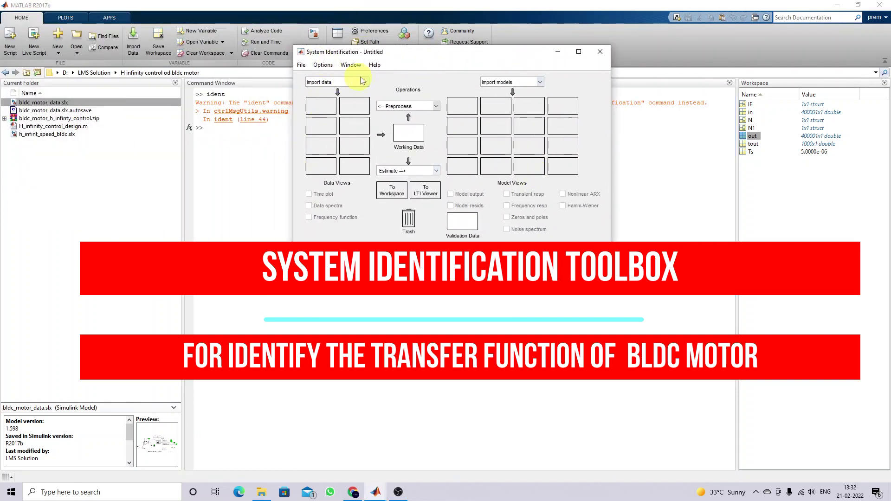
pyautogui.moveTo(347, 54); pyautogui.dragTo(357, 64)
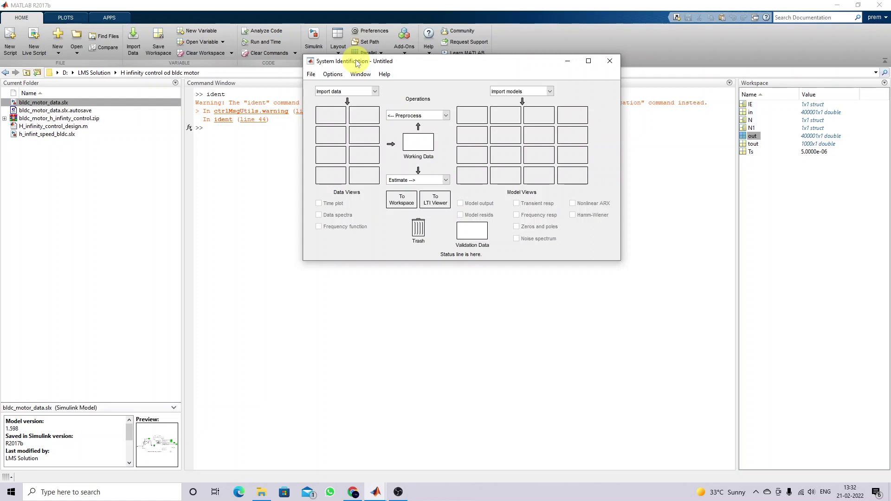
# - Start a time-domain data import in the System Identification app
pyautogui.click(335, 95)
pyautogui.click(336, 95)
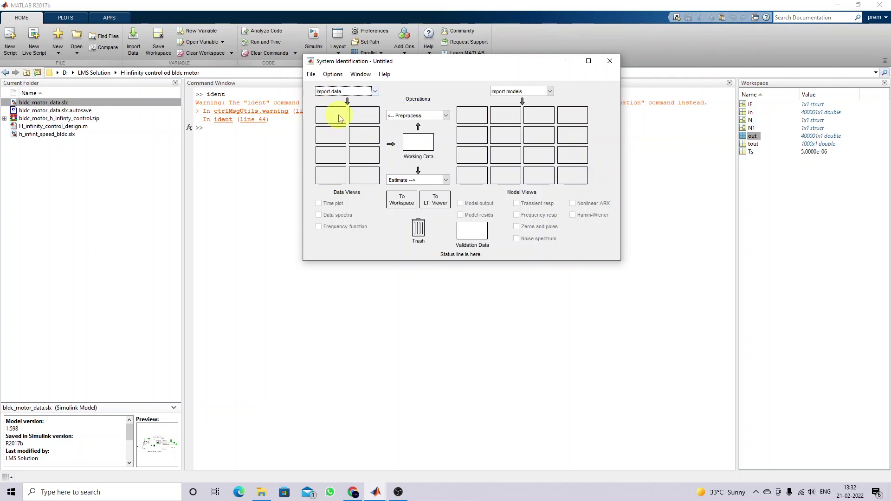
pyautogui.click(347, 91)
pyautogui.click(347, 91)
pyautogui.click(342, 113)
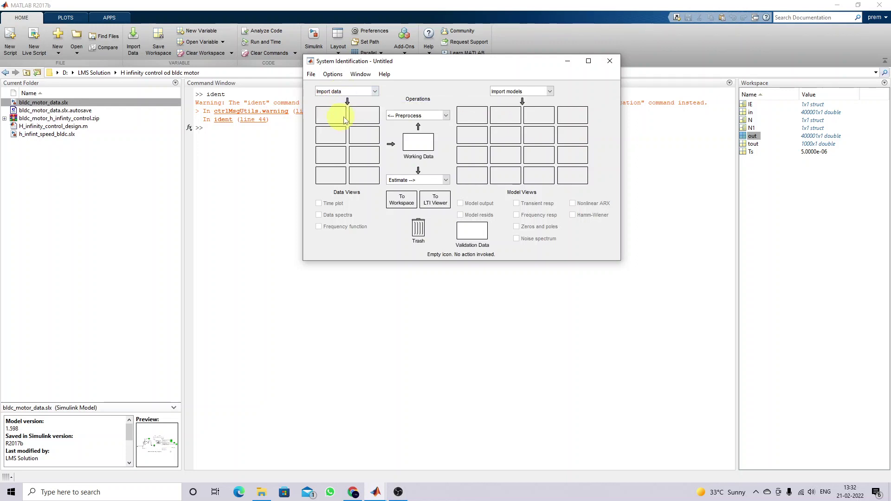
pyautogui.click(342, 92)
pyautogui.click(336, 106)
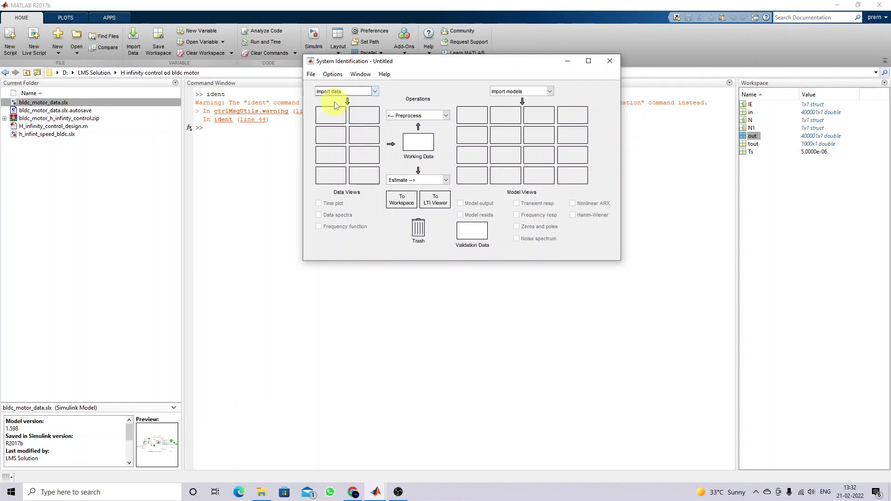
pyautogui.click(344, 92)
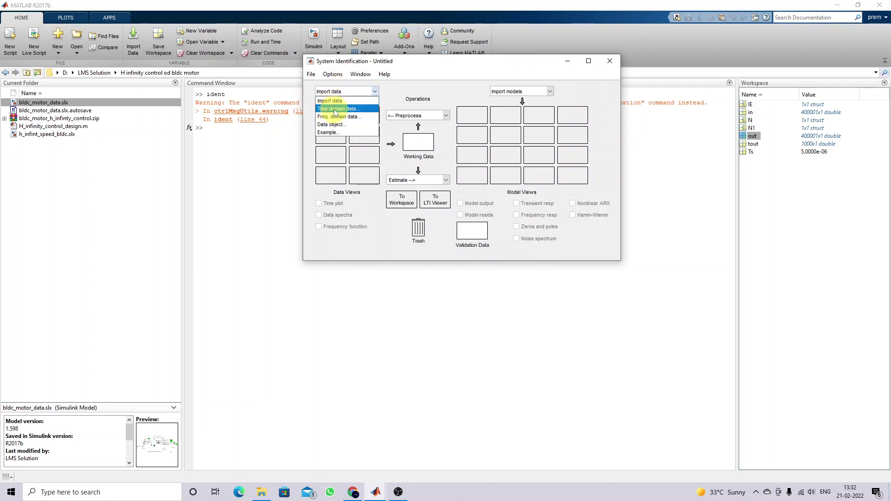
pyautogui.click(335, 112)
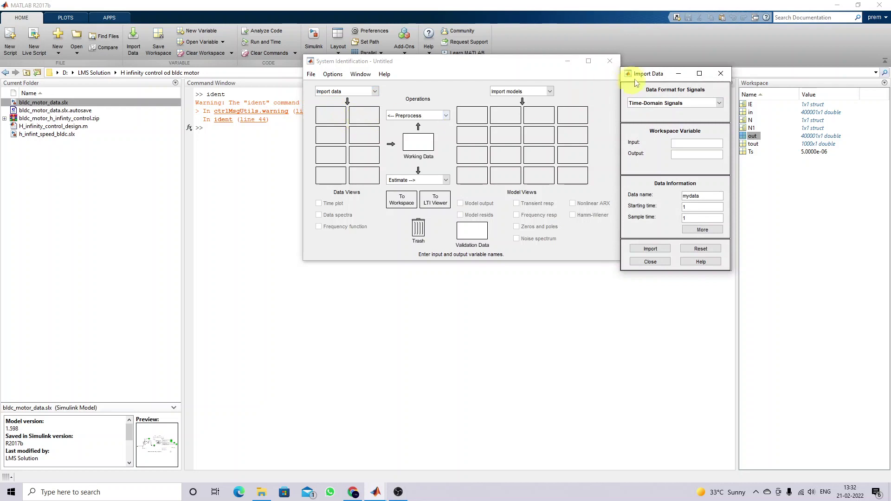
# - Assign in as input and out as output for the imported data, and enter 0 for starting time and sample time
pyautogui.moveTo(658, 76); pyautogui.dragTo(445, 87)
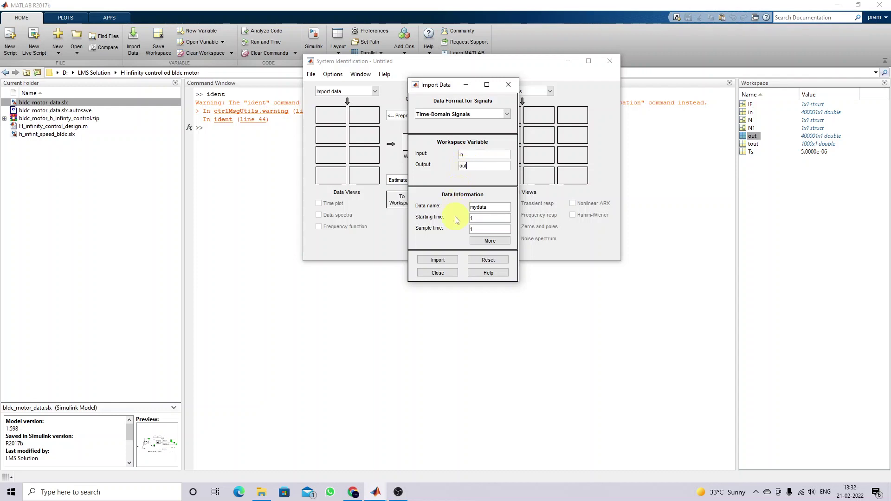
pyautogui.doubleClick(472, 218)
pyautogui.write('0')
pyautogui.doubleClick(469, 230)
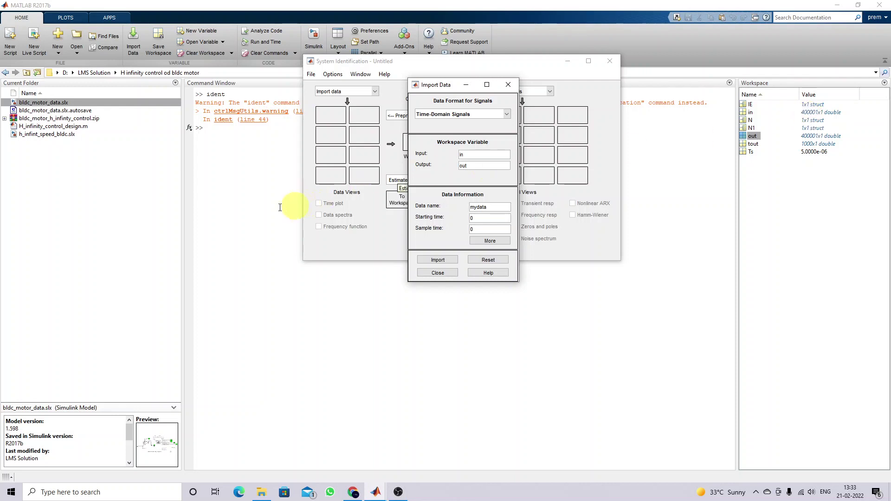
# - Dismiss the sample time error and calculate 2/40000 in the Command Window
pyautogui.click(246, 206)
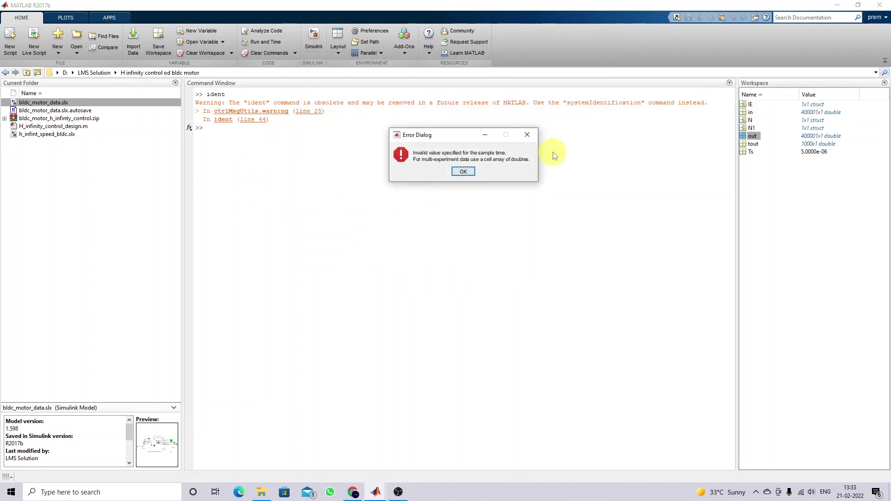
pyautogui.click(527, 135)
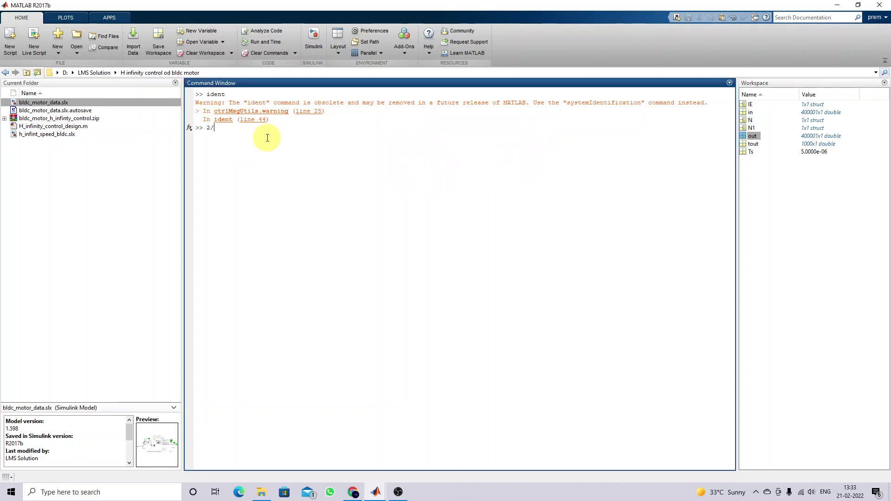
pyautogui.write('2/40000')
pyautogui.press('Return')
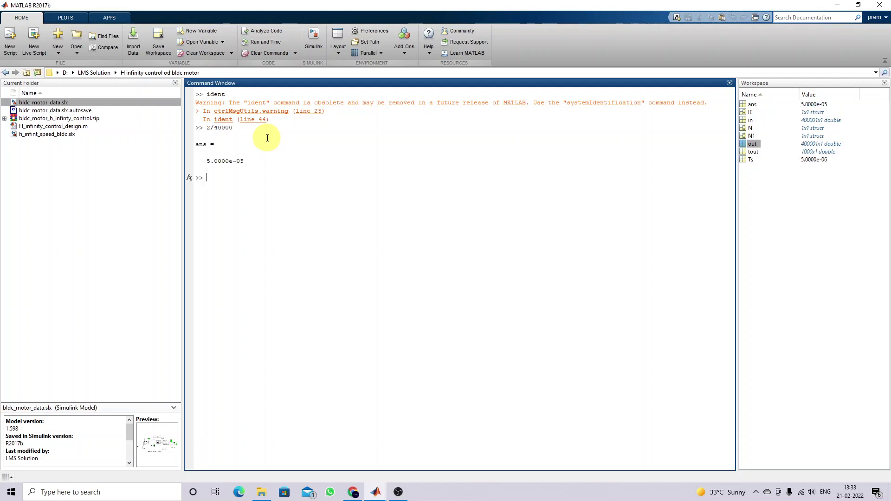
# - Copy the calculated result into the data import as the sample time, 5.0000e-05
pyautogui.moveTo(207, 162); pyautogui.dragTo(254, 162)
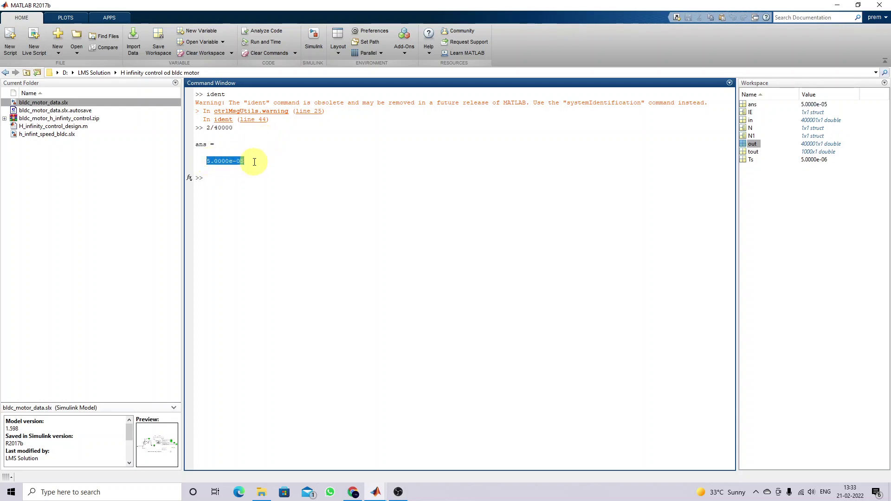
pyautogui.click(376, 491)
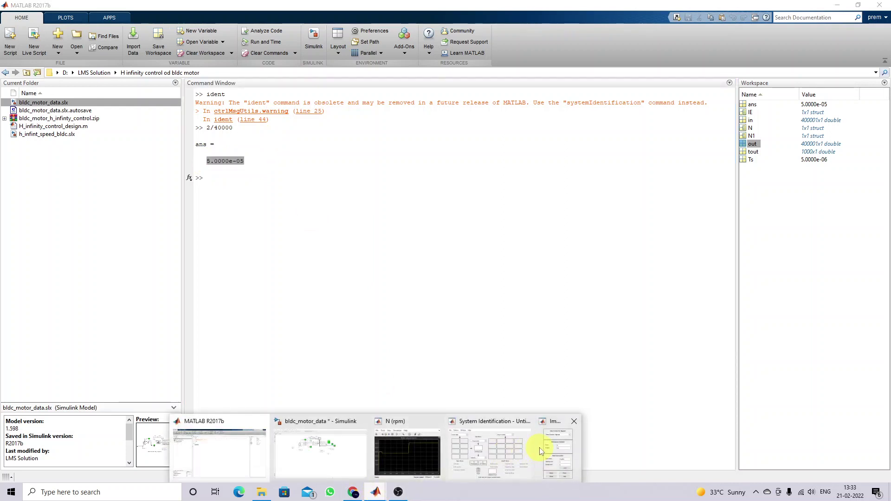
pyautogui.click(539, 448)
pyautogui.moveTo(477, 230); pyautogui.dragTo(454, 232)
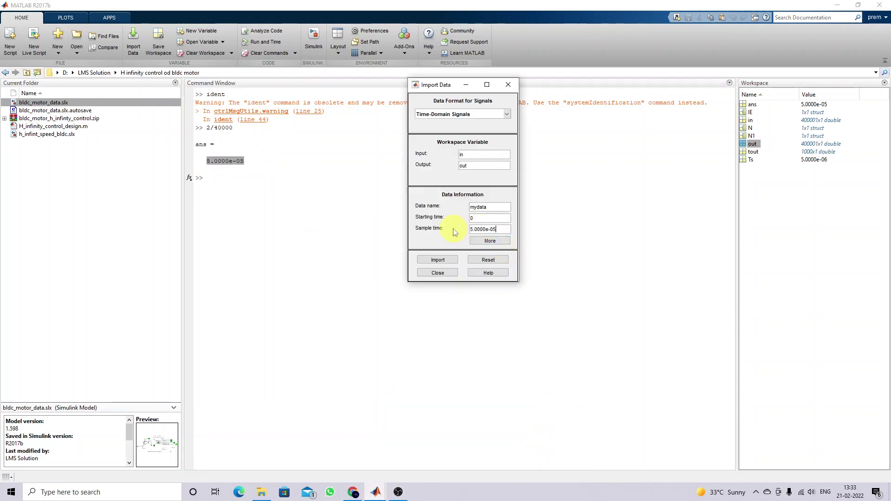
# - Name the input channel in and the output channel out in the expanded import options, and import the data
pyautogui.click(488, 242)
pyautogui.click(577, 154)
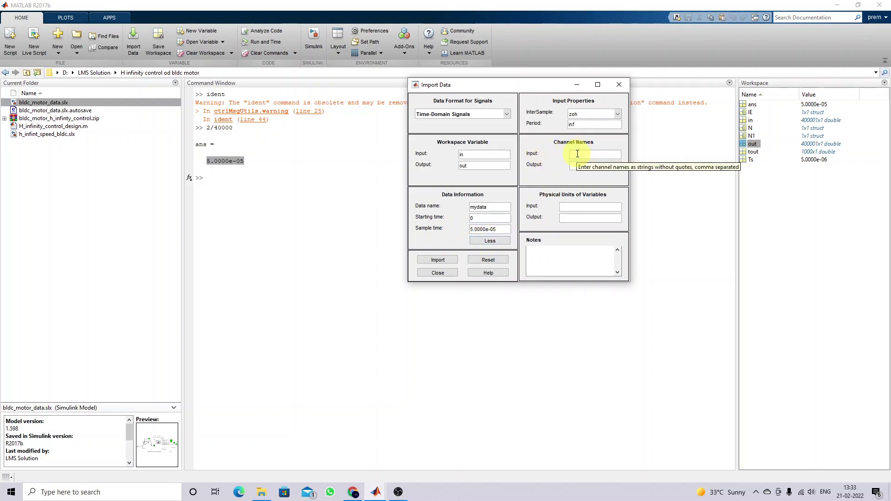
pyautogui.write('in')
pyautogui.click(579, 166)
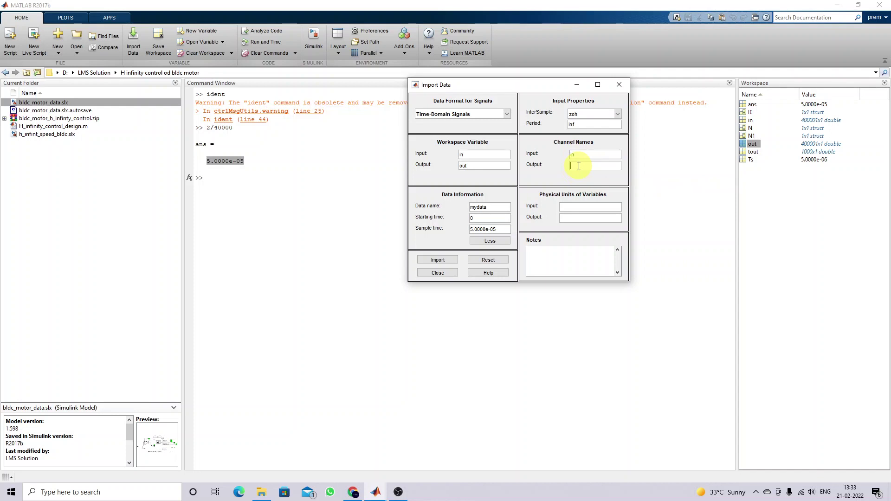
pyautogui.write('out')
pyautogui.click(438, 261)
# - In the System Identification window, preprocess mydata by removing its means, and assign the original mydata as working data
pyautogui.click(376, 491)
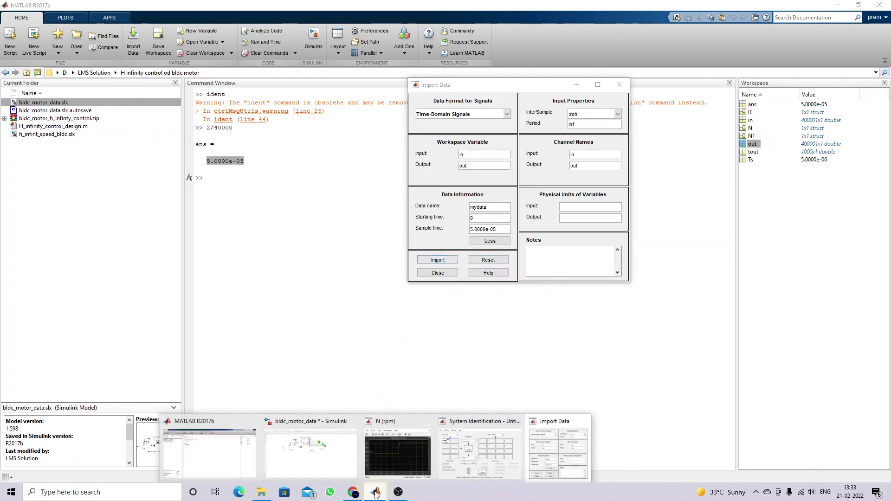
pyautogui.click(468, 447)
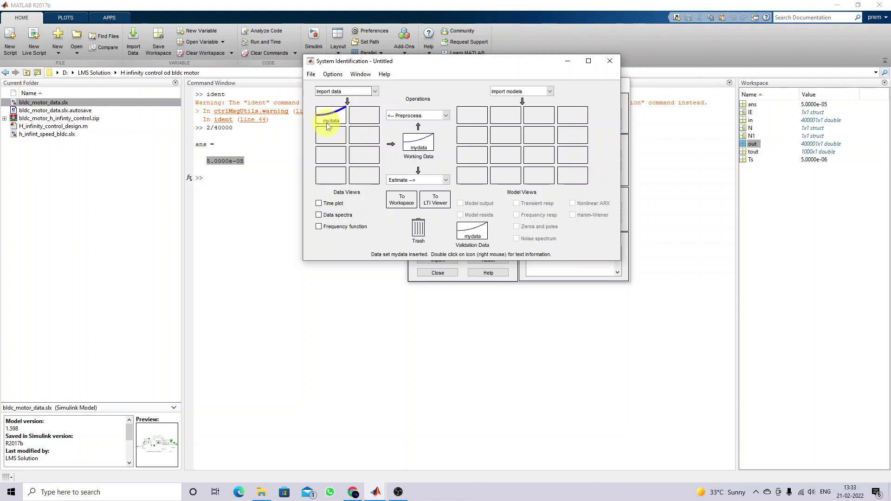
pyautogui.moveTo(399, 63); pyautogui.dragTo(349, 65)
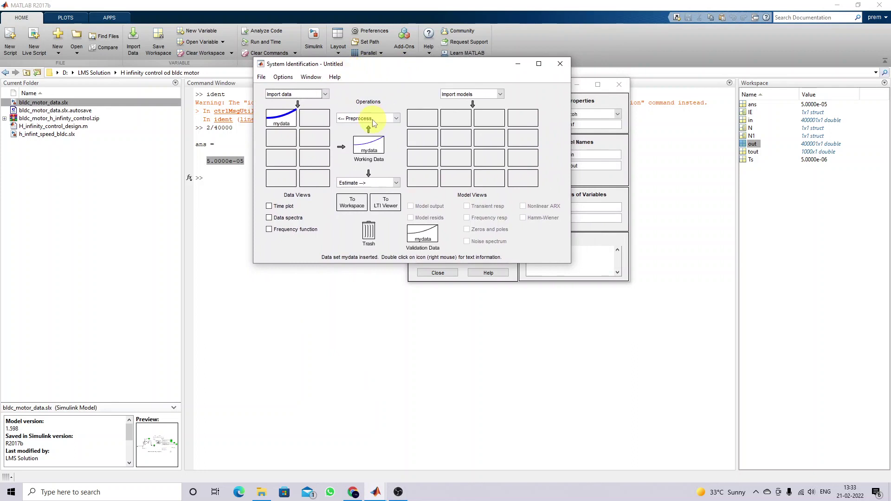
pyautogui.click(374, 119)
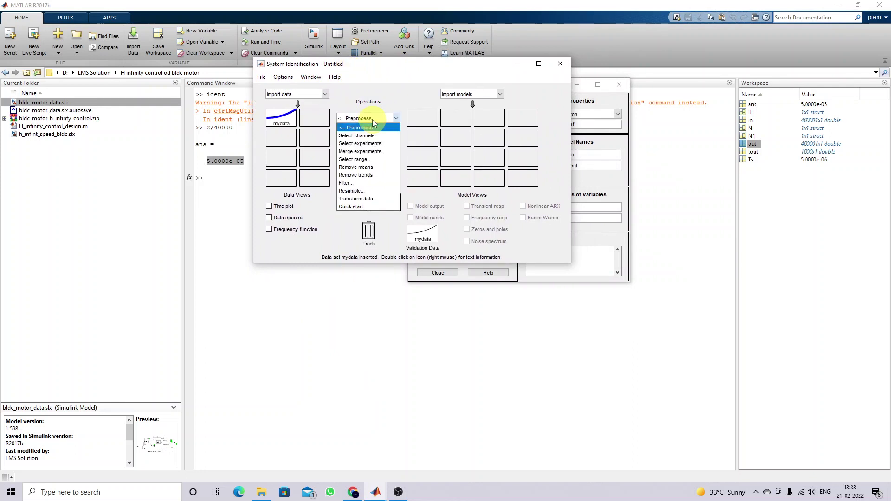
pyautogui.click(350, 167)
pyautogui.moveTo(284, 119); pyautogui.dragTo(377, 164)
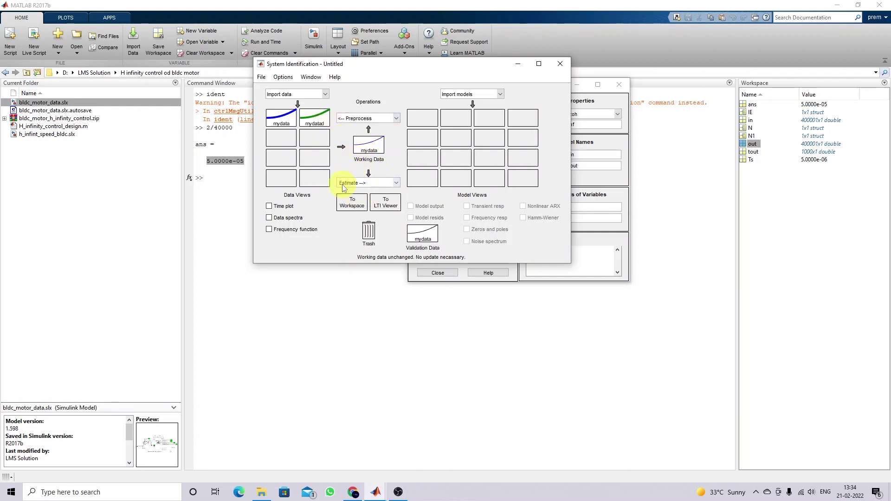
# - Estimate a discrete-time transfer function model with 2 poles and 1 zero from the working data, and close the estimation windows
pyautogui.click(362, 184)
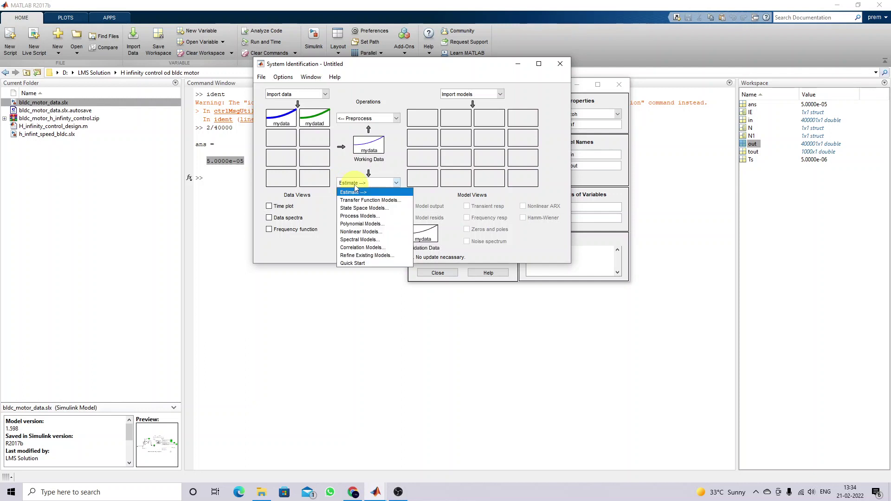
pyautogui.click(371, 201)
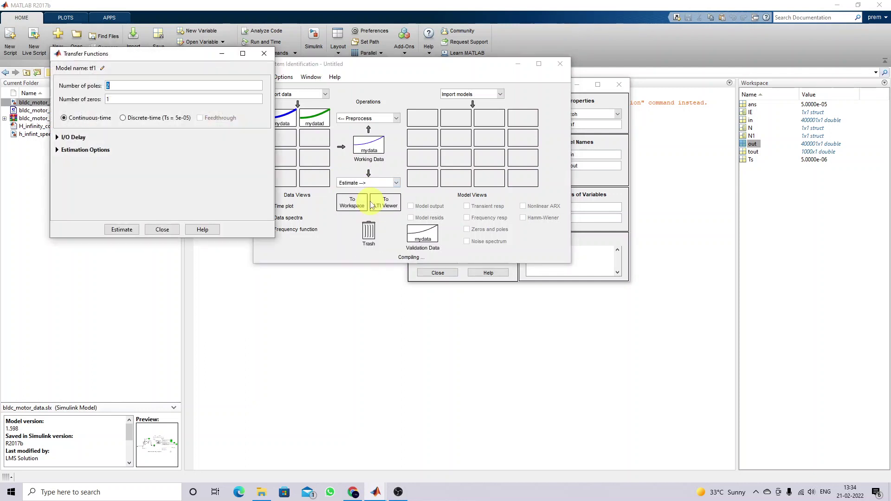
pyautogui.moveTo(140, 53); pyautogui.dragTo(406, 125)
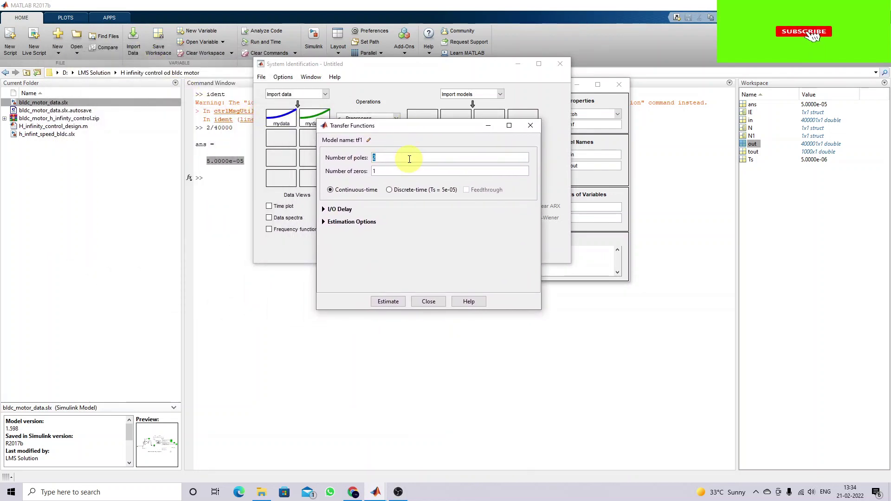
pyautogui.click(390, 190)
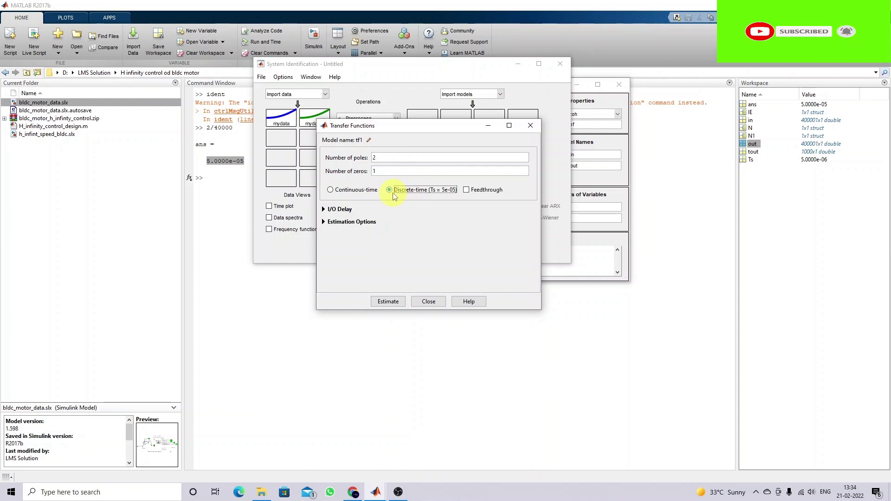
pyautogui.click(389, 158)
pyautogui.doubleClick(375, 157)
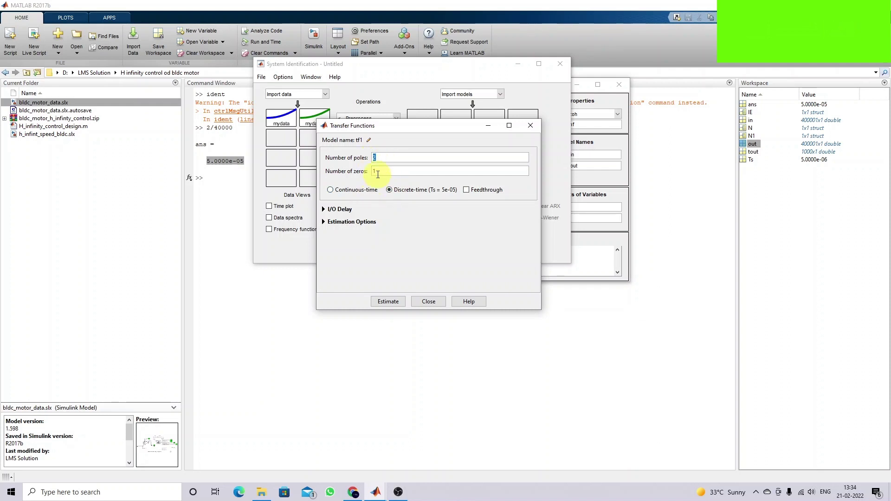
pyautogui.doubleClick(375, 171)
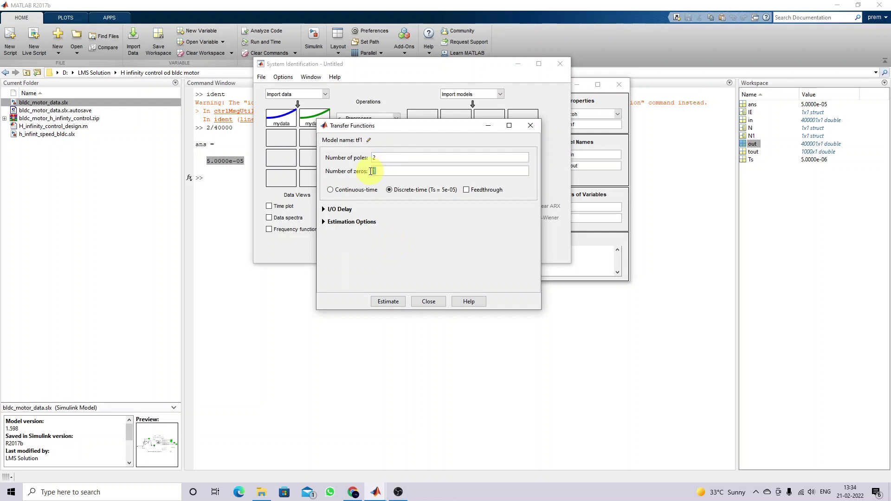
pyautogui.click(380, 301)
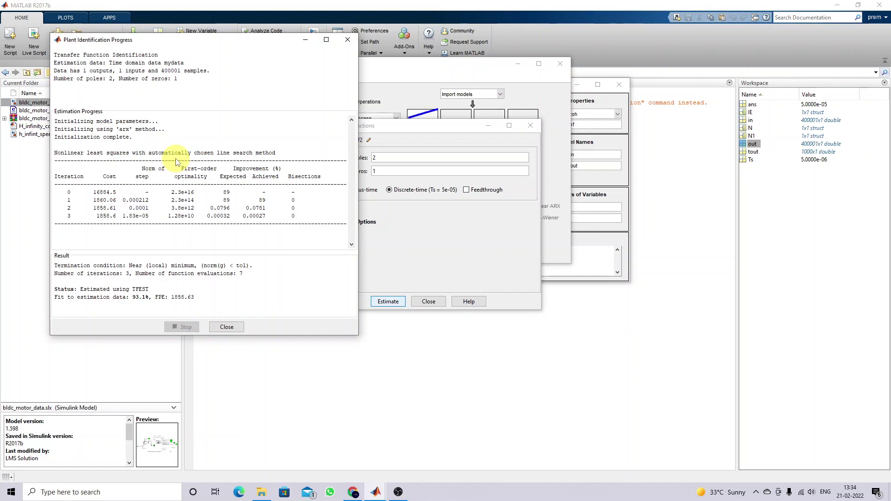
pyautogui.click(227, 328)
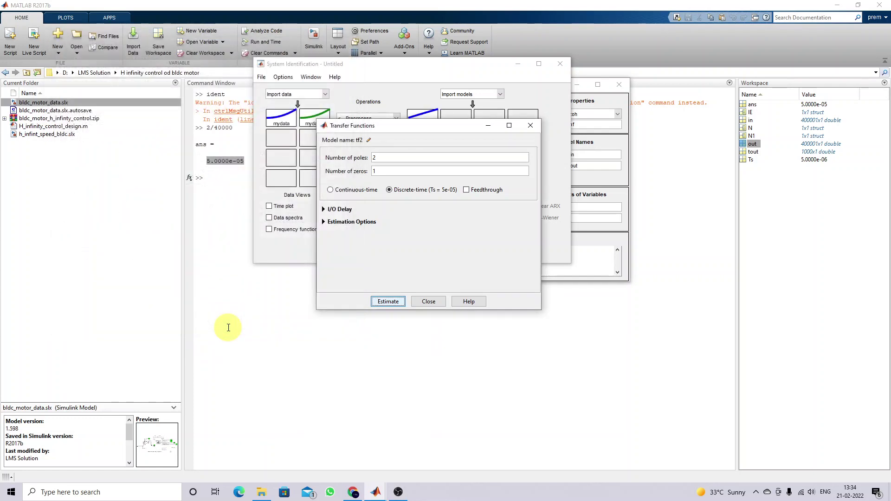
pyautogui.click(432, 302)
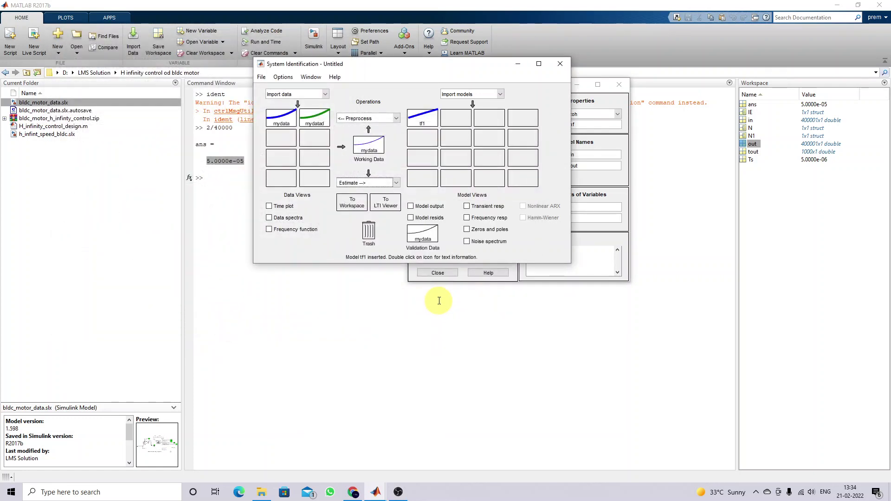
# - Plot the model output of tf1 to check its best fit against the measured data, and close the plot
pyautogui.click(410, 206)
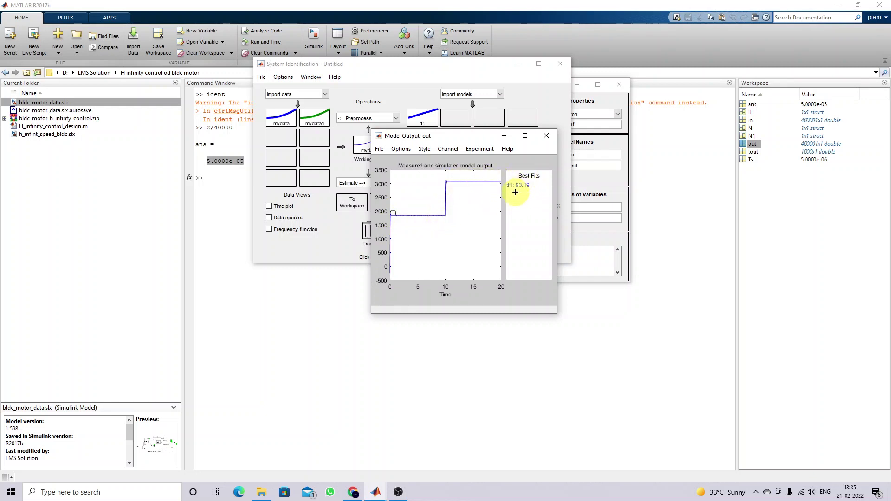
pyautogui.click(550, 137)
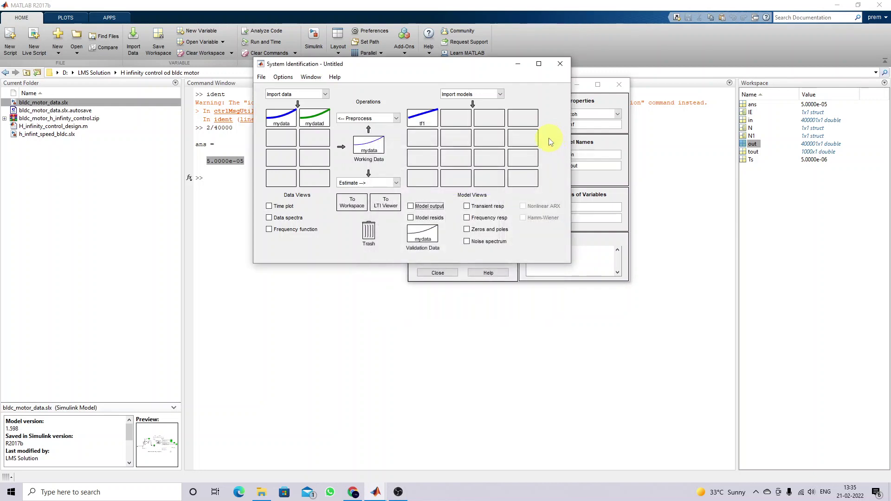
pyautogui.click(422, 120)
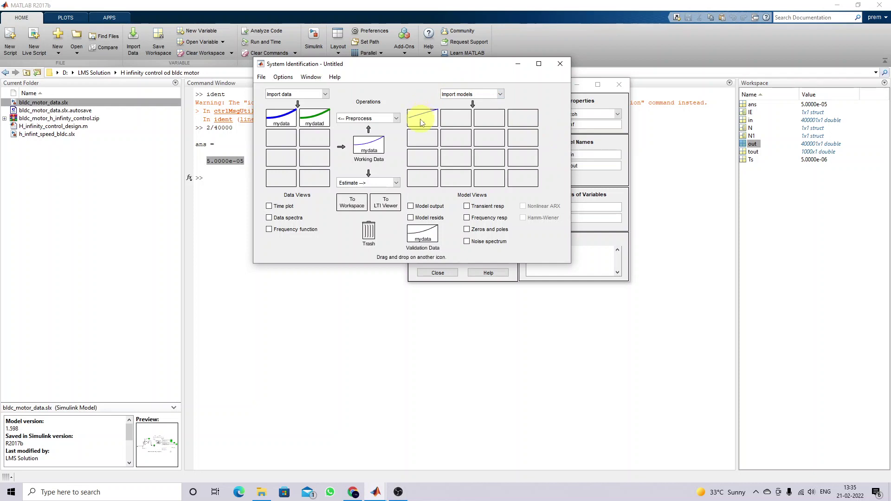
pyautogui.click(422, 120)
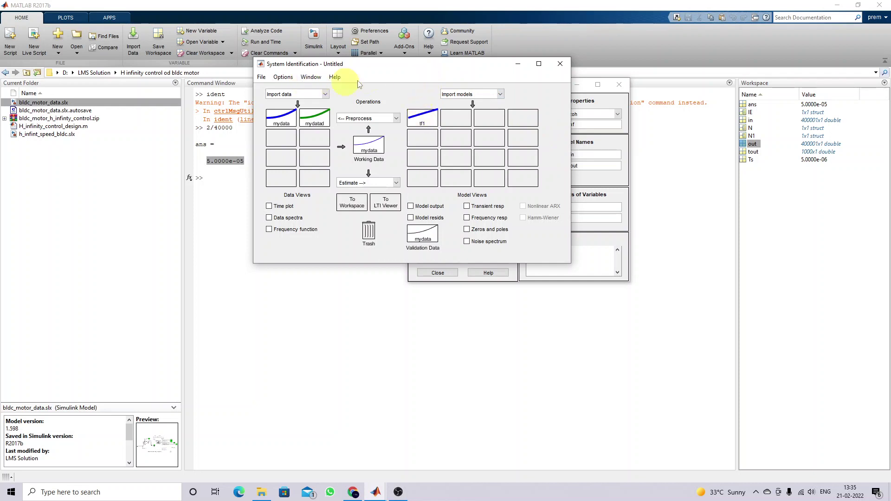
# - Clear away the Import Data dialog and examine the discrete transfer function in the model info of tf1
pyautogui.moveTo(413, 66); pyautogui.dragTo(249, 74)
pyautogui.click(478, 87)
pyautogui.click(619, 84)
pyautogui.click(260, 128)
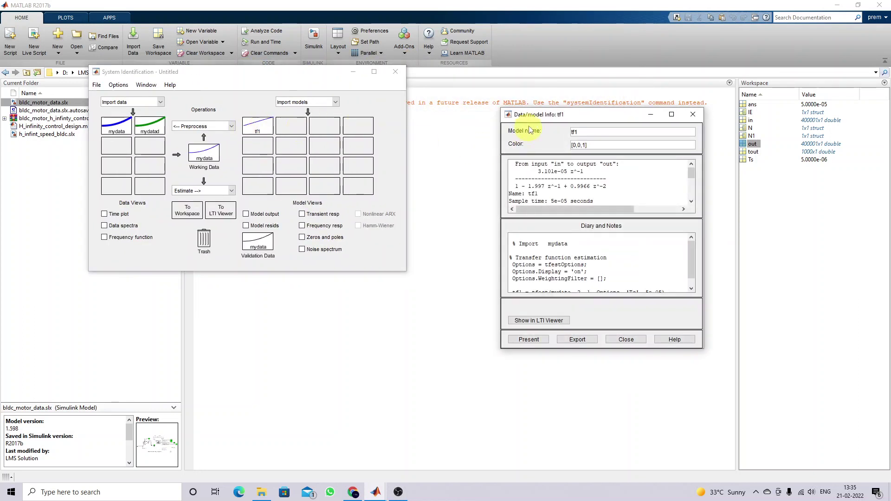
pyautogui.moveTo(549, 117); pyautogui.dragTo(461, 107)
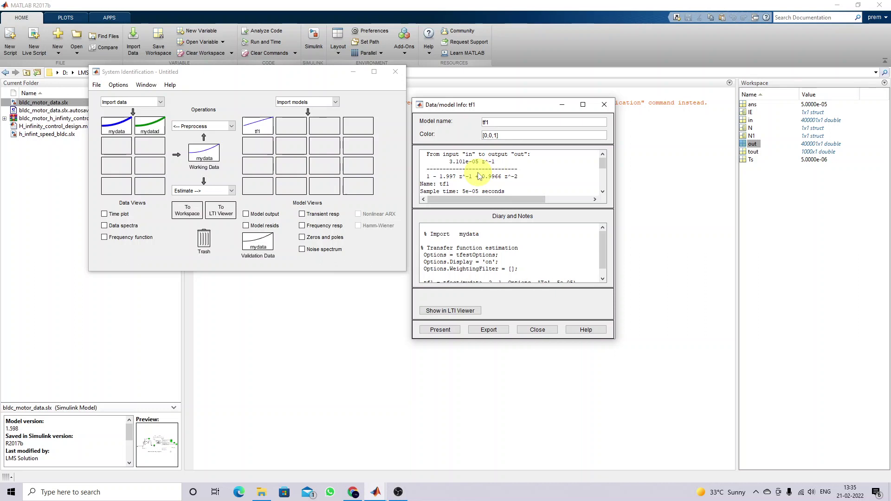
pyautogui.click(604, 104)
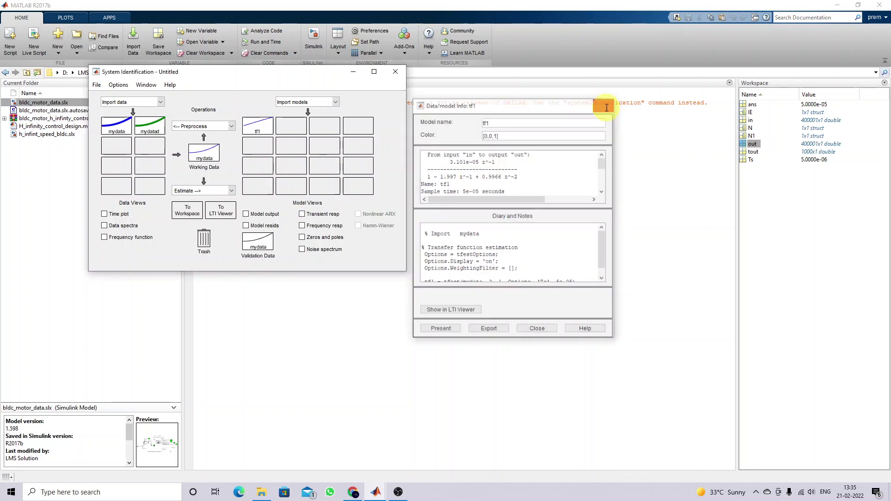
# - Estimate a continuous-time transfer function model with 2 poles and 1 zero, and close the estimation windows
pyautogui.click(195, 195)
pyautogui.click(194, 209)
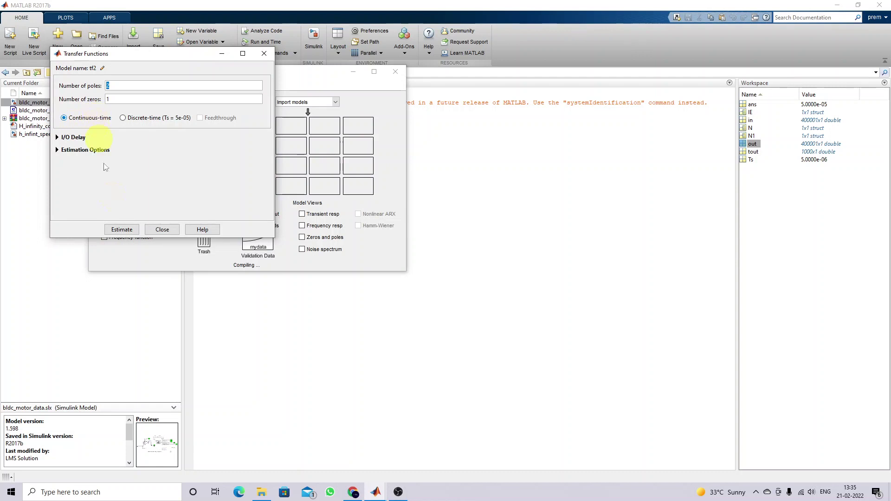
pyautogui.click(122, 231)
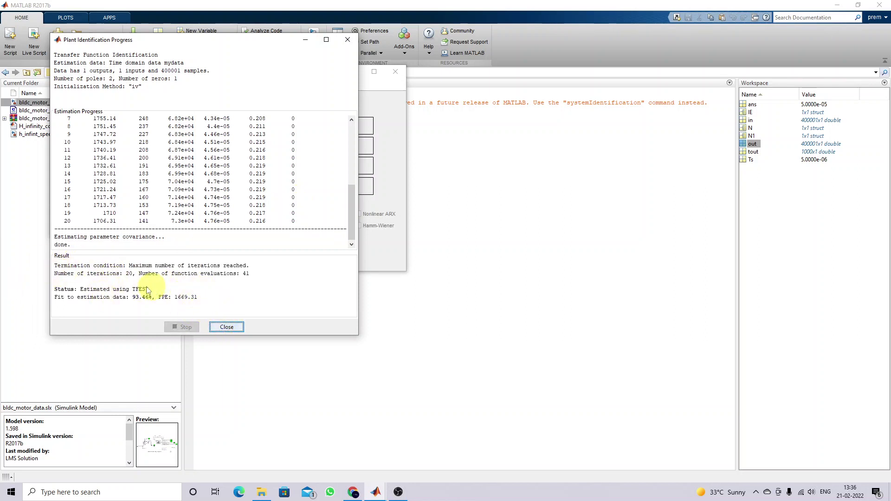
pyautogui.click(226, 326)
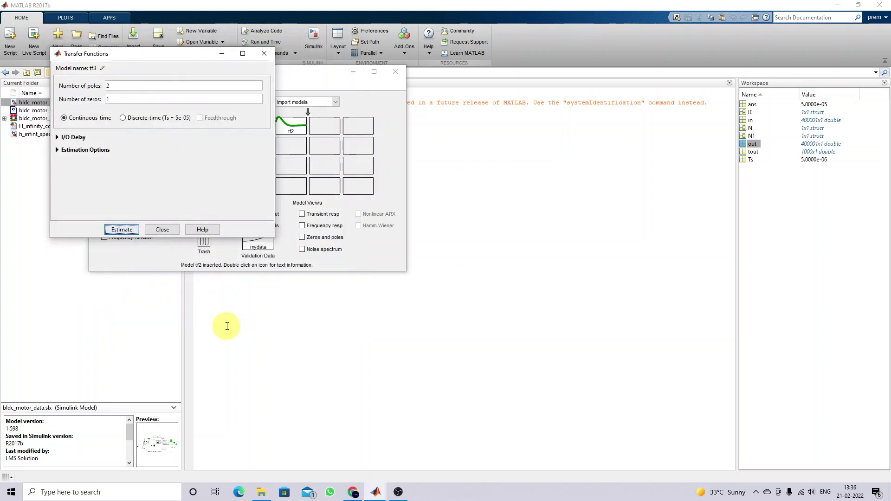
pyautogui.click(154, 233)
# - Examine the continuous-time transfer function in the model info of tf2, and close the System Identification app
pyautogui.doubleClick(288, 128)
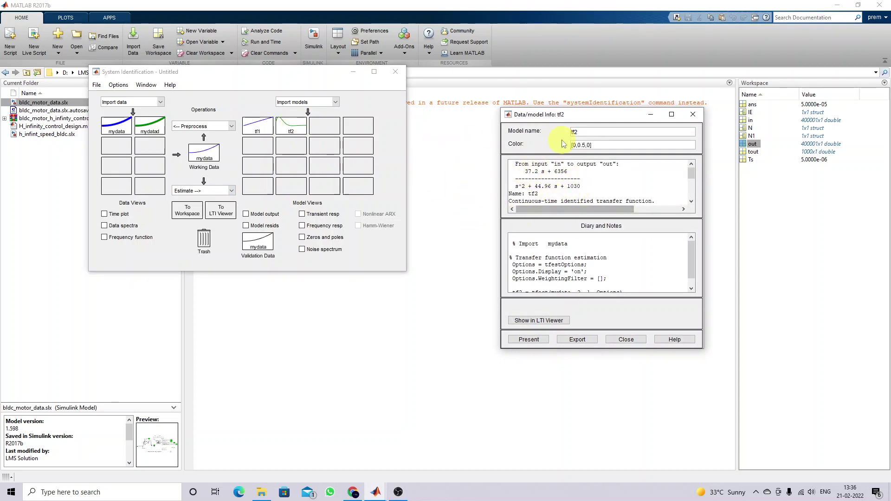
pyautogui.click(692, 114)
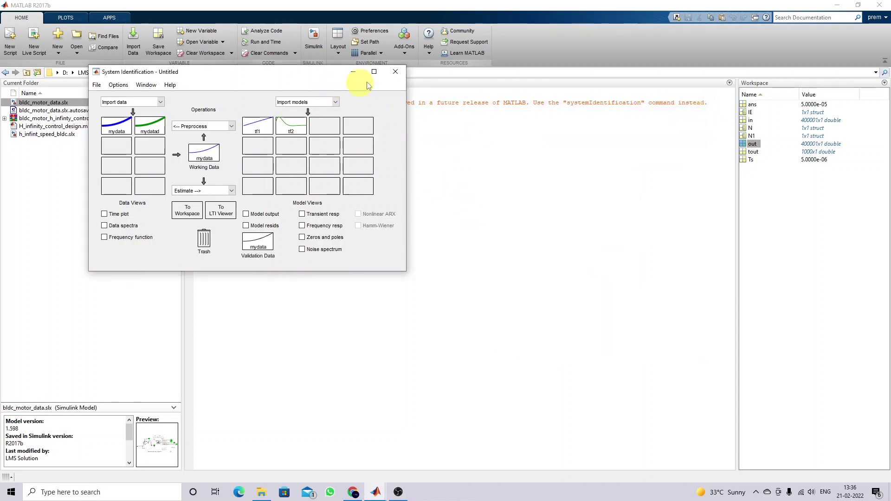
pyautogui.click(395, 72)
pyautogui.click(247, 168)
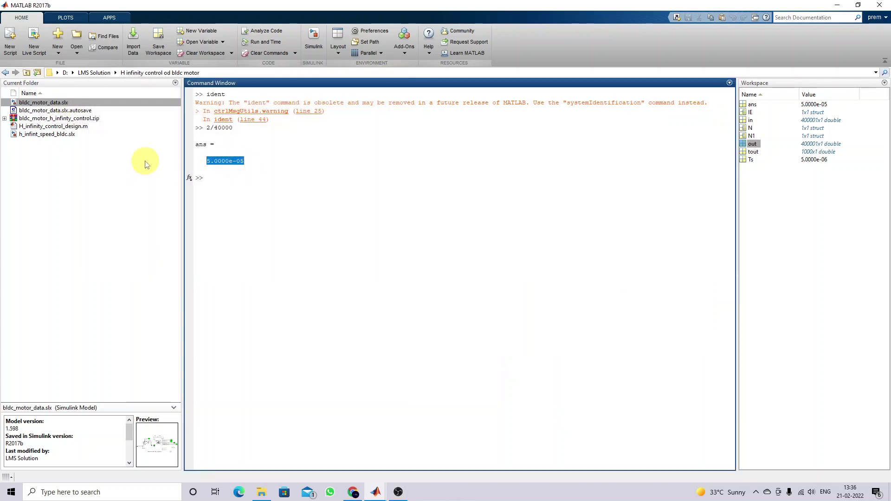
# - Open the H_infinity_control_design.m script from the current folder
pyautogui.click(47, 148)
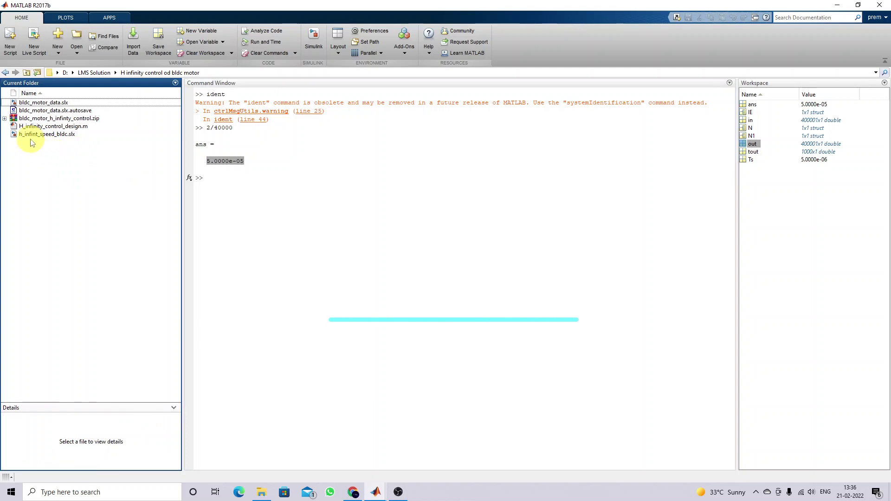
pyautogui.click(32, 128)
pyautogui.doubleClick(31, 128)
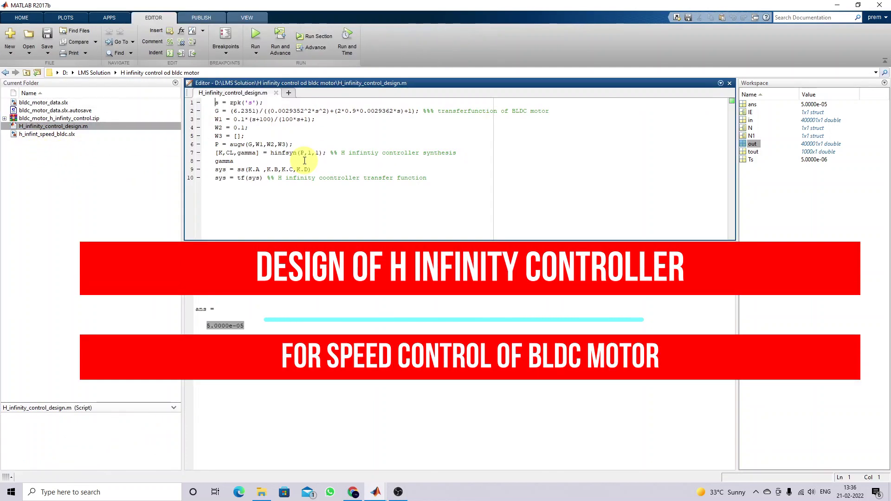
# - Examine the script lines defining the BLDC motor transfer function G and the weights W1, W2 and W3
pyautogui.click(267, 120)
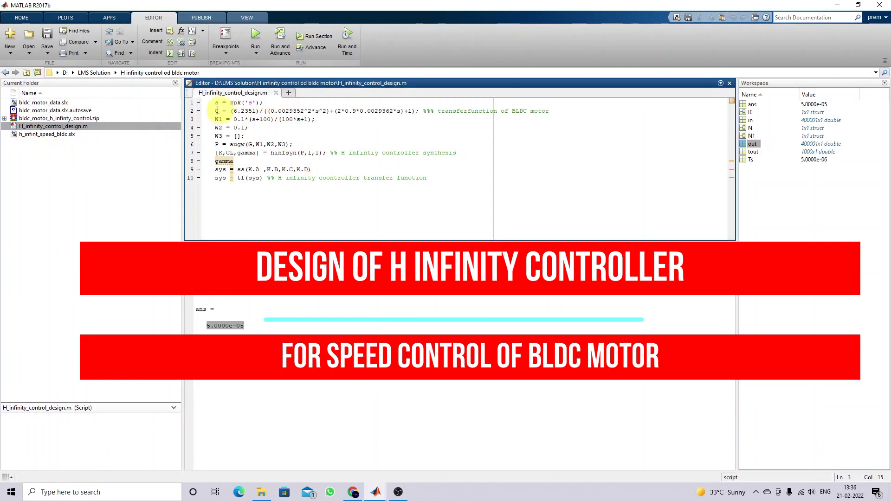
pyautogui.moveTo(216, 111); pyautogui.dragTo(557, 111)
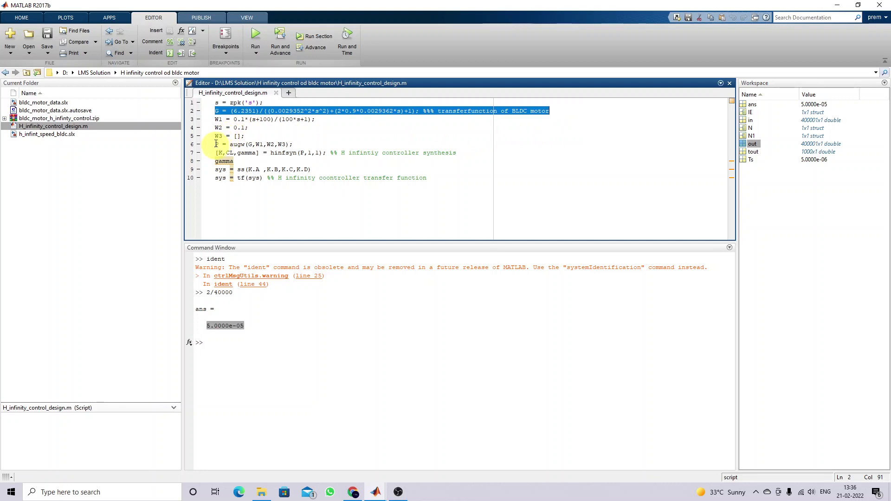
pyautogui.moveTo(217, 121); pyautogui.dragTo(245, 136)
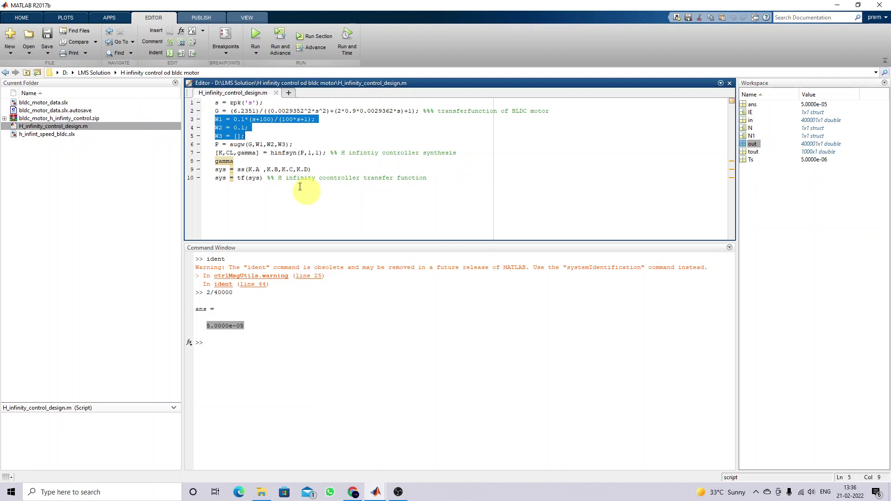
pyautogui.moveTo(246, 136); pyautogui.dragTo(212, 121)
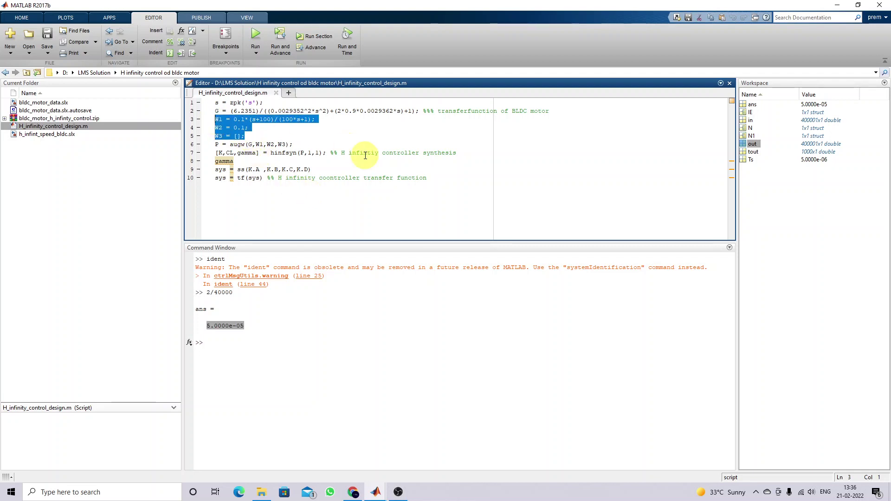
pyautogui.click(240, 120)
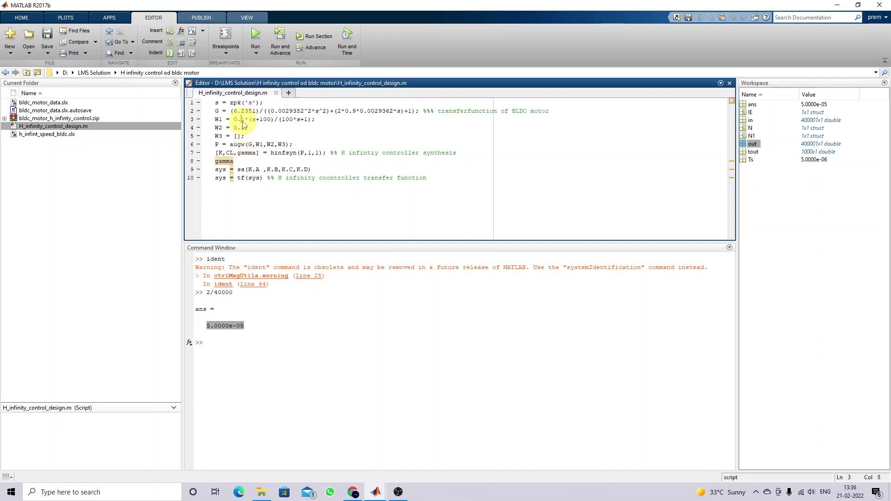
pyautogui.moveTo(219, 110); pyautogui.dragTo(547, 112)
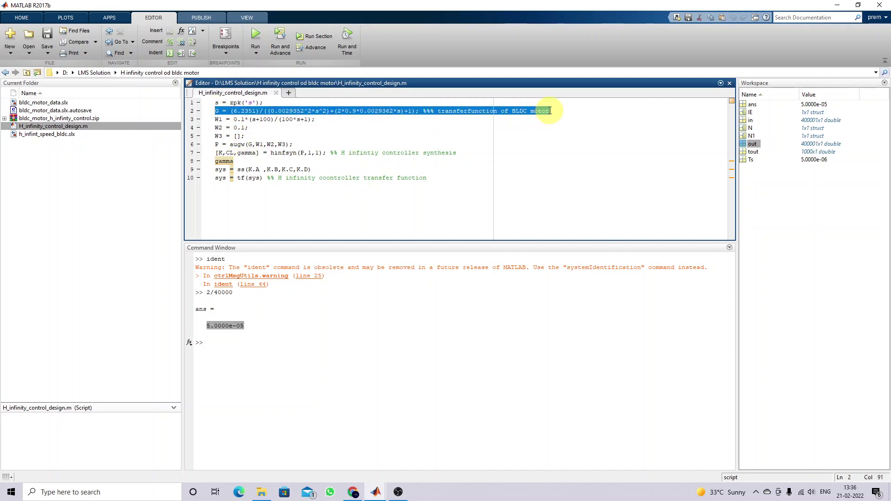
pyautogui.moveTo(214, 120); pyautogui.dragTo(250, 140)
pyautogui.click(215, 145)
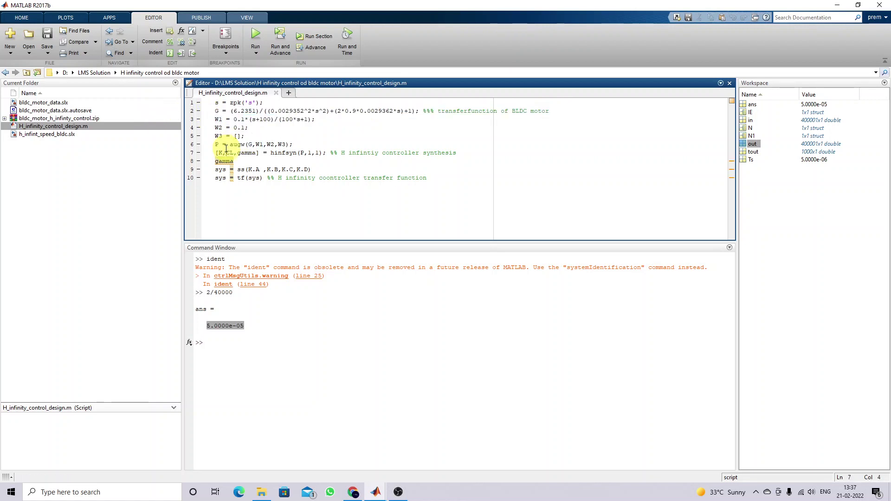
# - Examine the augw line that builds the augmented plant P and the hinfsyn line that synthesizes the controller K
pyautogui.tripleClick(223, 145)
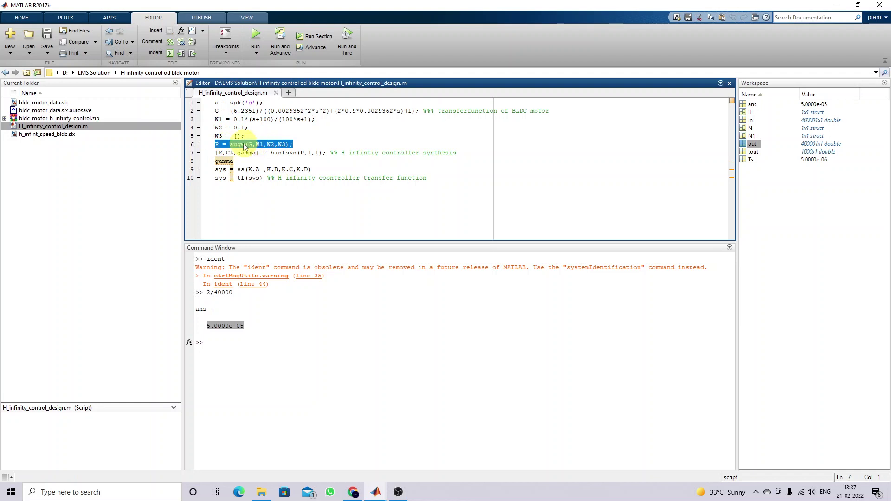
pyautogui.click(294, 160)
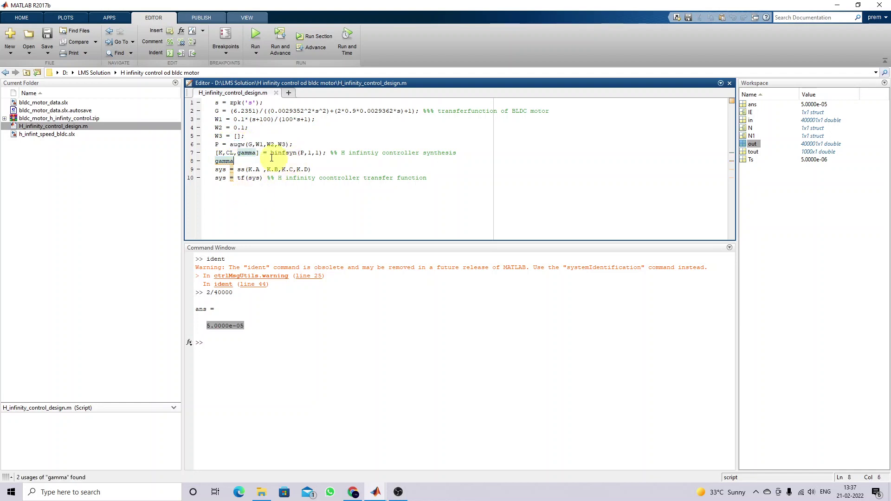
pyautogui.moveTo(217, 153); pyautogui.dragTo(459, 154)
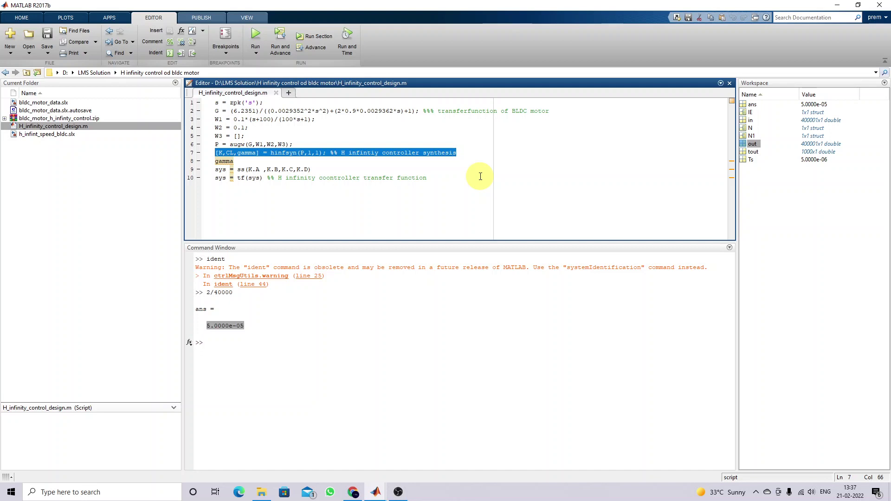
pyautogui.moveTo(293, 144); pyautogui.dragTo(214, 145)
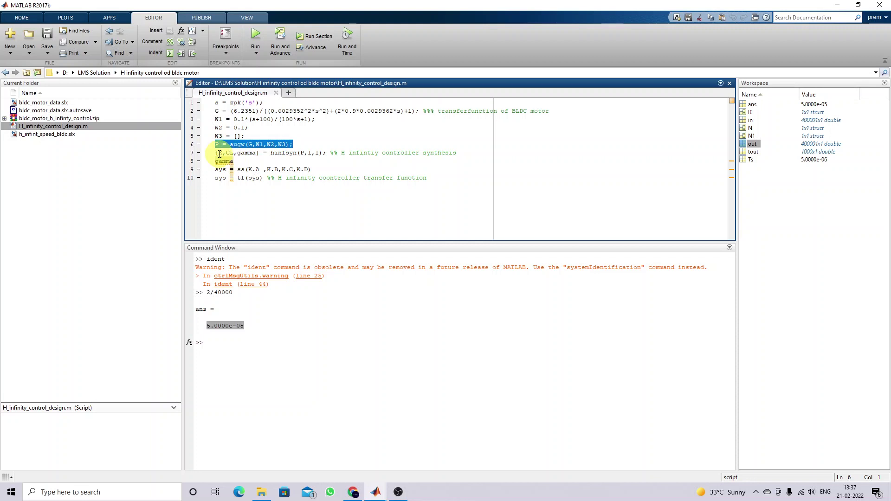
pyautogui.moveTo(229, 158)
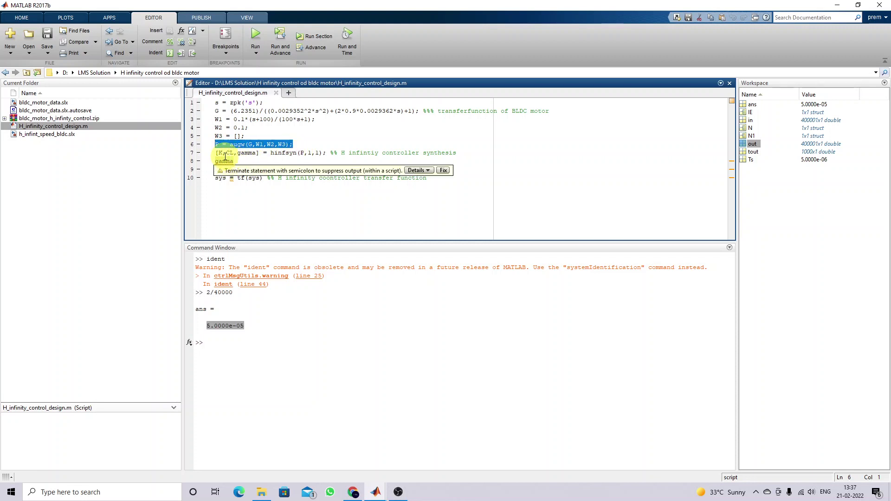
pyautogui.click(219, 153)
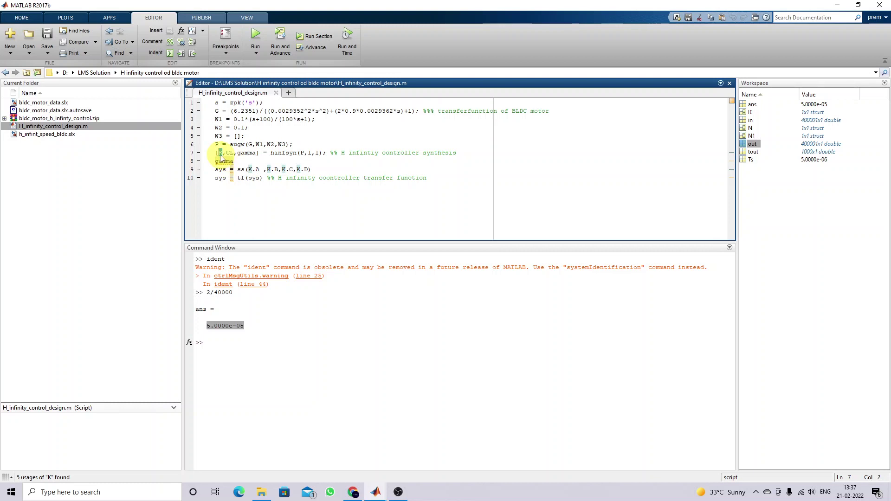
pyautogui.click(237, 177)
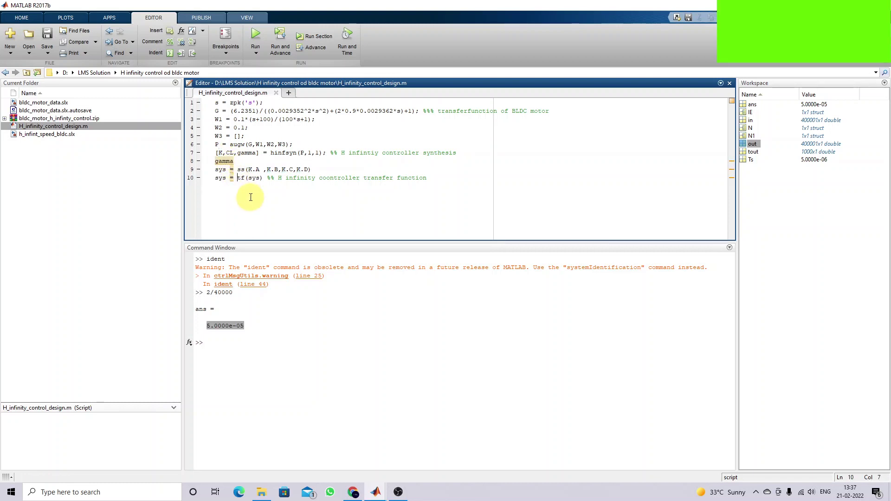
# - Examine the last two script lines, which form the controller's state-space model and convert it into a transfer function
pyautogui.moveTo(215, 169); pyautogui.dragTo(316, 169)
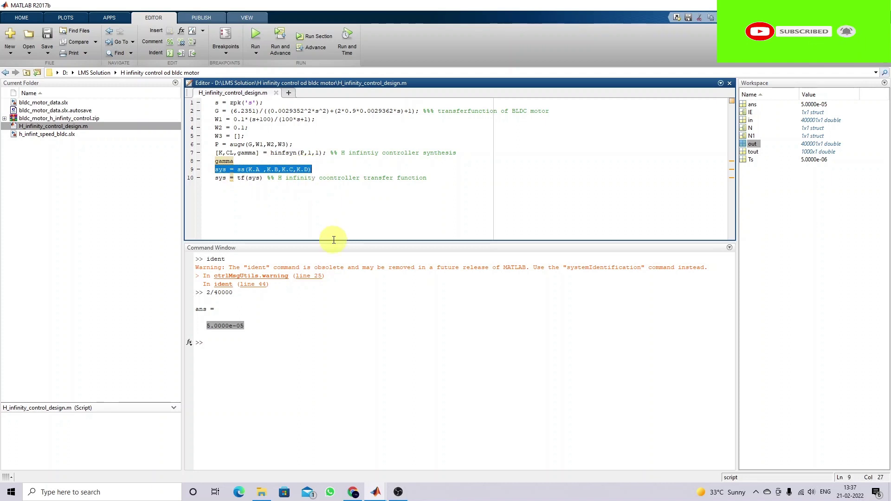
pyautogui.click(230, 178)
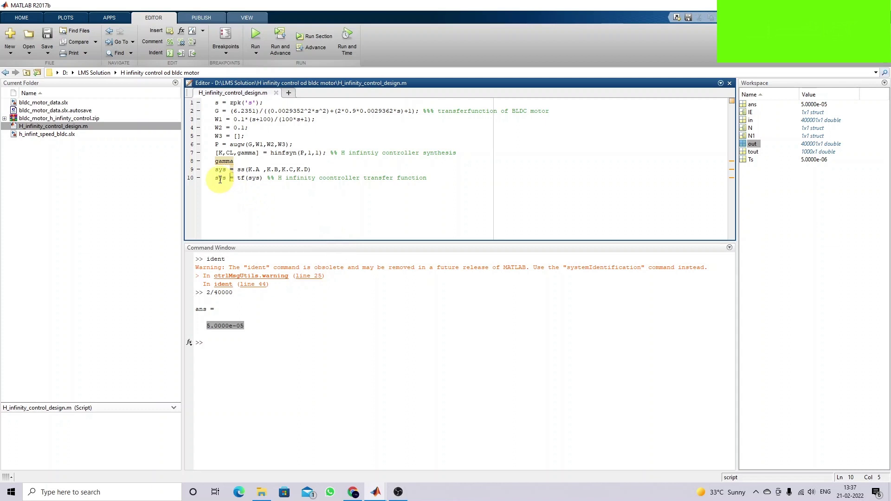
pyautogui.moveTo(215, 179); pyautogui.dragTo(430, 186)
pyautogui.click(430, 185)
pyautogui.moveTo(311, 170); pyautogui.dragTo(214, 170)
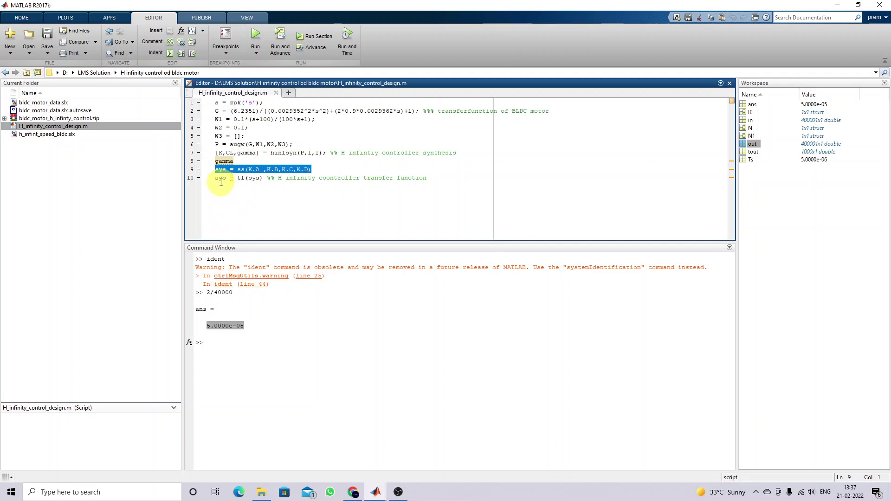
pyautogui.moveTo(216, 178); pyautogui.dragTo(446, 210)
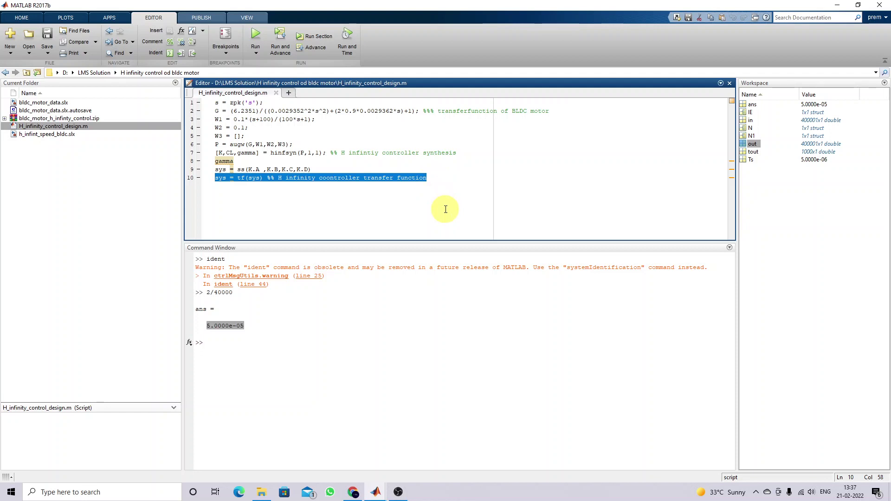
# - Run the H infinity design script and examine the controller transfer function sys in its output
pyautogui.click(446, 210)
pyautogui.click(256, 36)
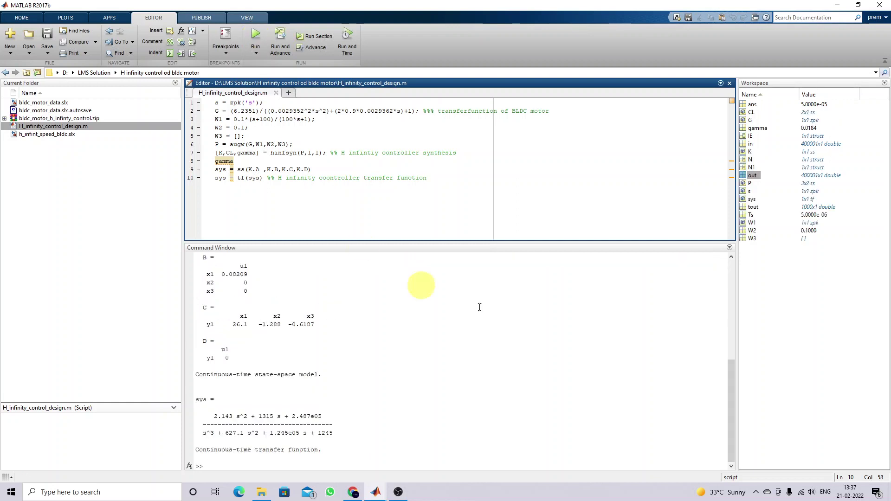
pyautogui.click(226, 375)
pyautogui.moveTo(195, 398)
pyautogui.mouseDown()
pyautogui.moveTo(321, 420)
pyautogui.moveTo(336, 436)
pyautogui.moveTo(200, 415)
pyautogui.mouseUp()
pyautogui.click(335, 436)
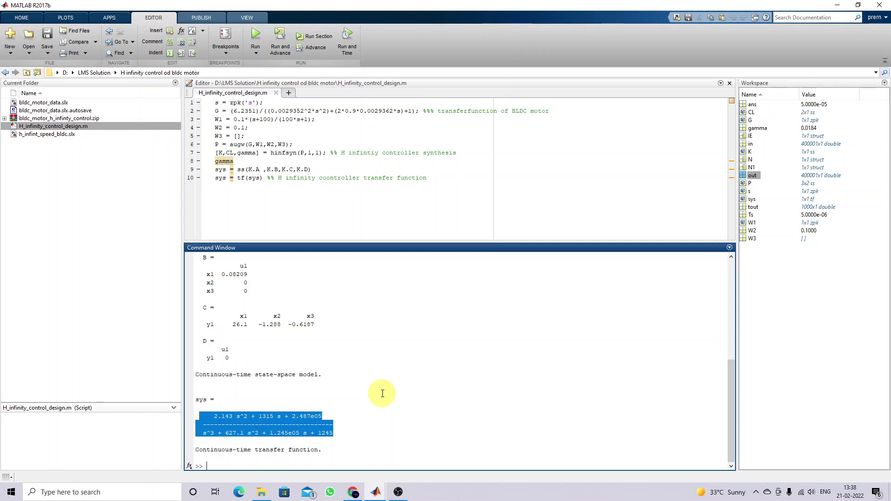
pyautogui.click(372, 397)
pyautogui.moveTo(214, 417); pyautogui.dragTo(334, 435)
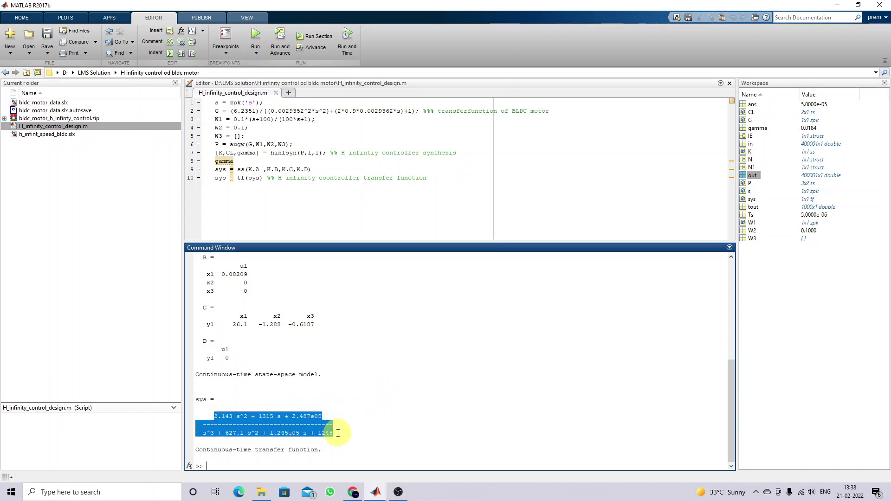
# - Open the h_infint_speed_bldc.slx model and bring up the parameters of its H infinity controller block
pyautogui.click(69, 239)
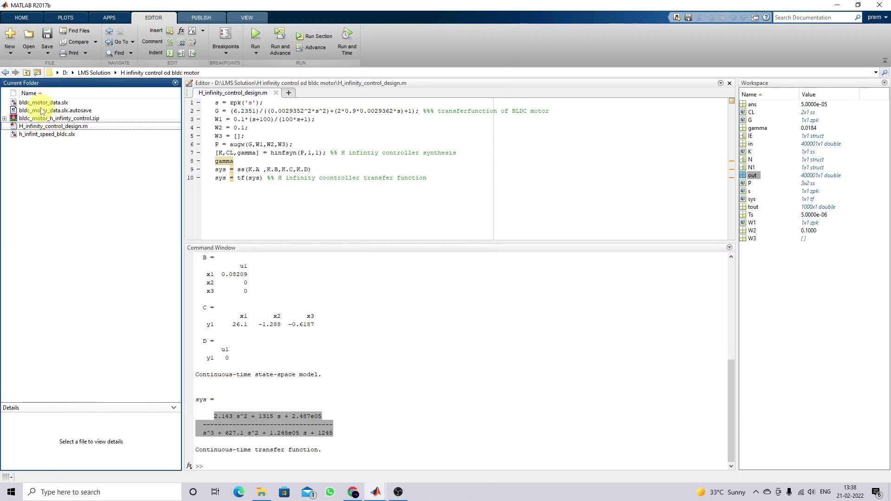
pyautogui.click(44, 134)
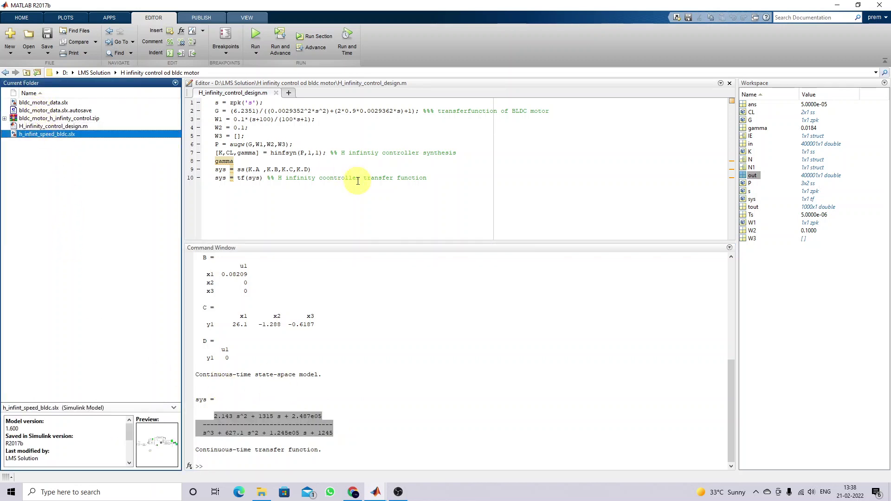
pyautogui.doubleClick(48, 134)
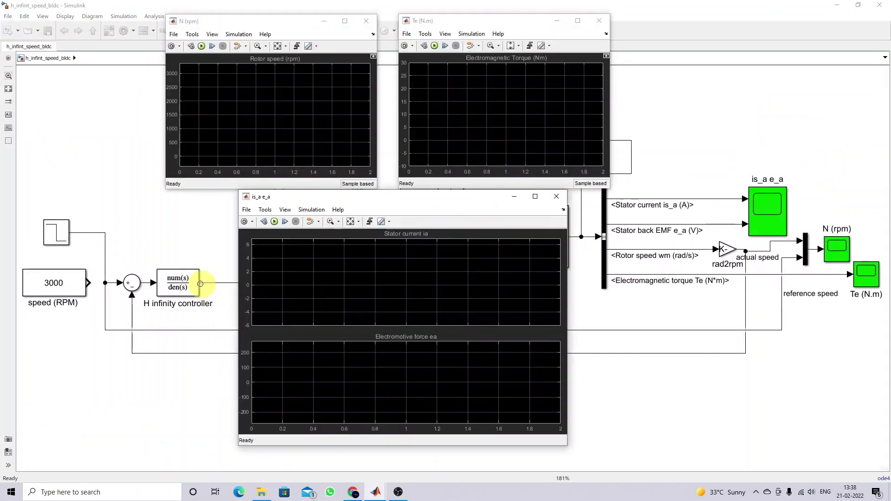
pyautogui.doubleClick(178, 282)
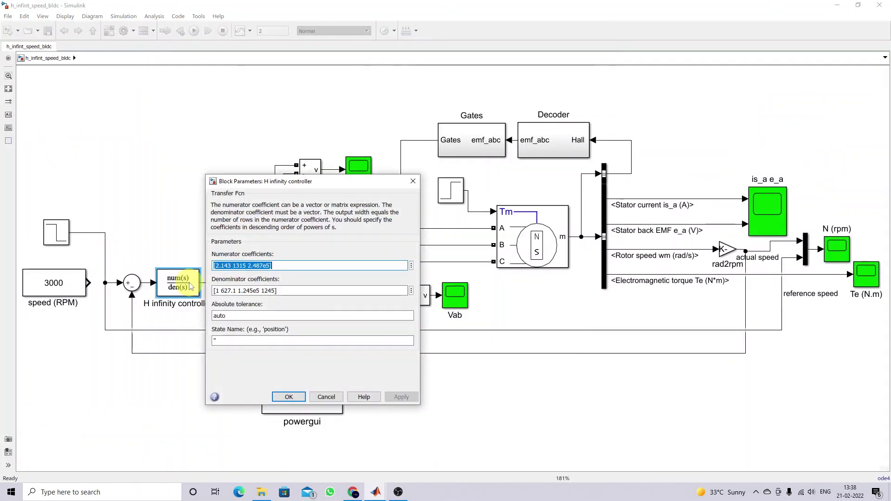
# - Place the H infinity controller block's parameters beside the script output and compare its numerator and denominator coefficients with sys
pyautogui.moveTo(376, 491)
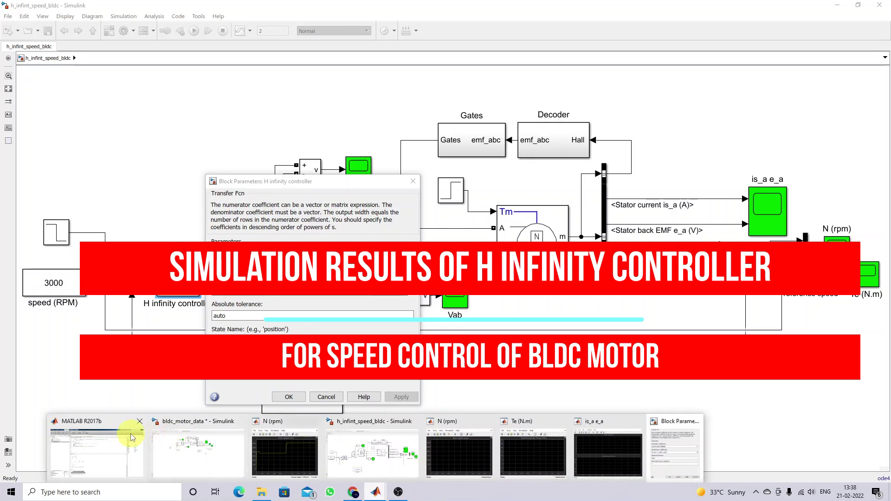
pyautogui.click(100, 453)
pyautogui.click(376, 492)
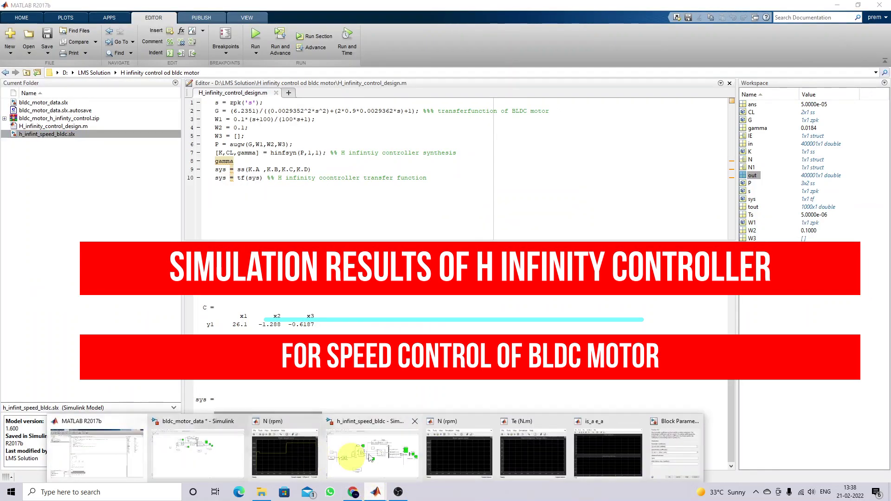
pyautogui.click(668, 460)
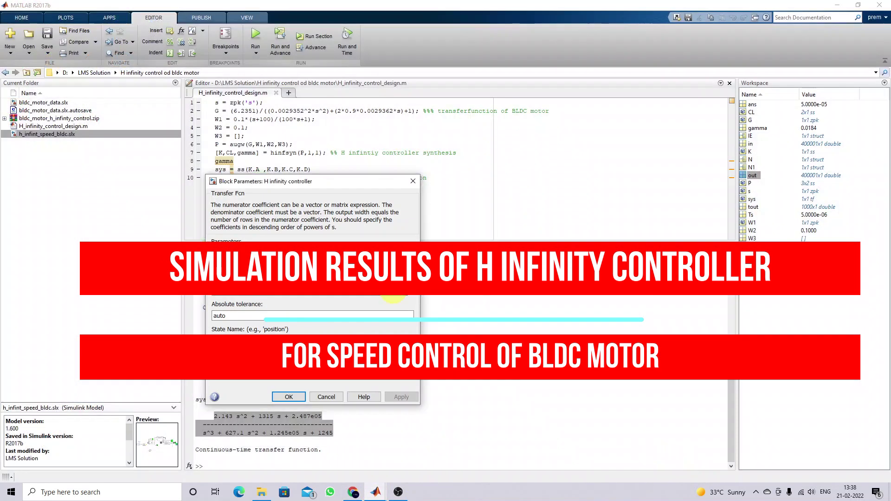
pyautogui.moveTo(297, 182); pyautogui.dragTo(502, 190)
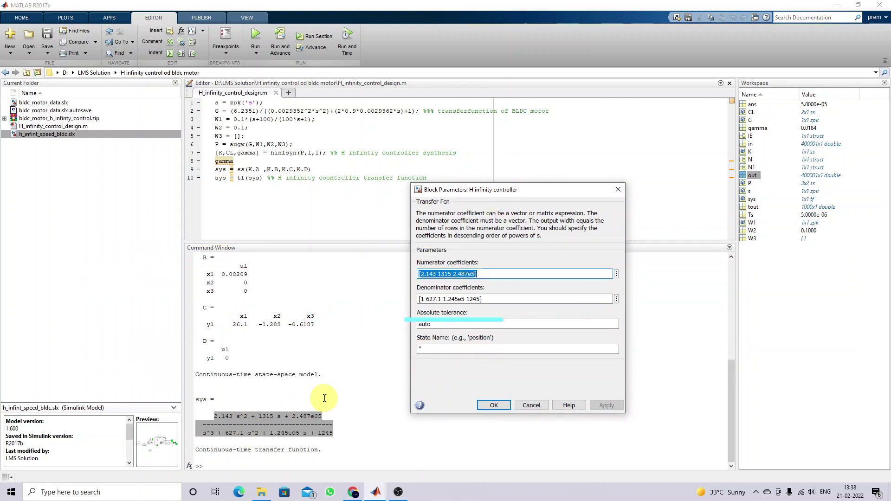
pyautogui.press('F9')
pyautogui.moveTo(306, 407); pyautogui.dragTo(439, 297)
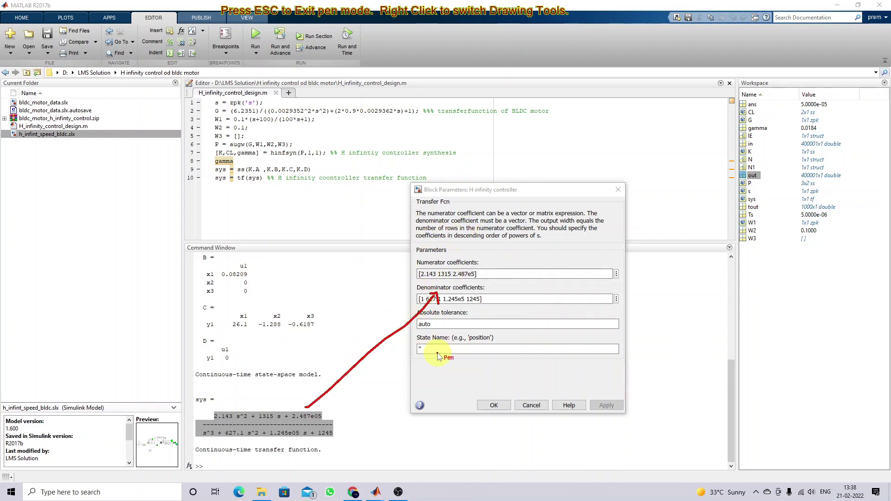
pyautogui.press('Escape')
# - Accept the H infinity controller block parameters and return to the h_infint_speed_bldc model
pyautogui.click(493, 405)
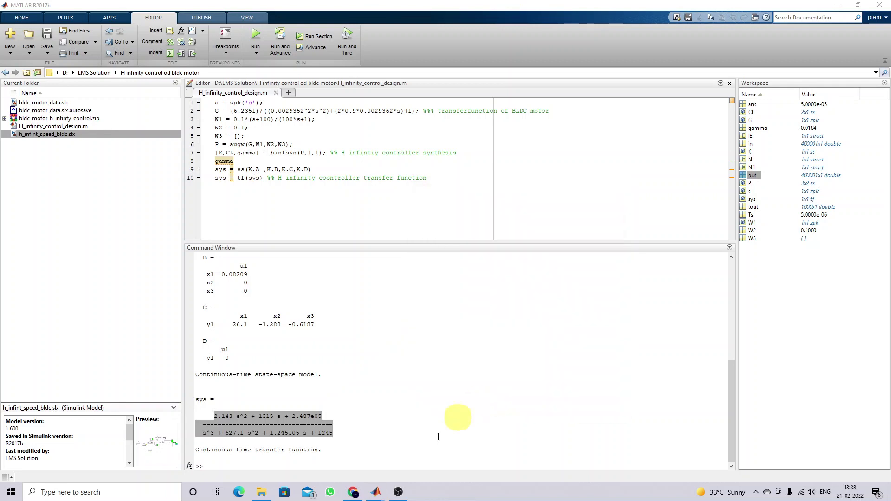
pyautogui.moveTo(377, 492)
pyautogui.click(390, 457)
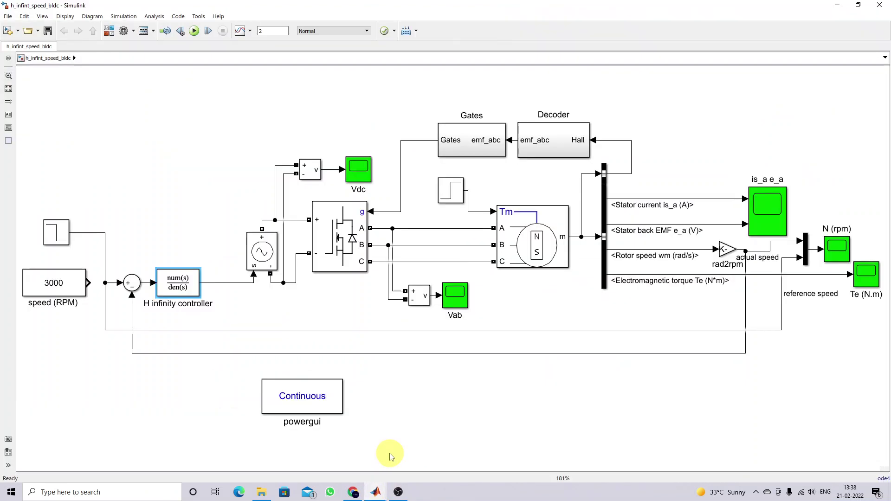
pyautogui.click(116, 394)
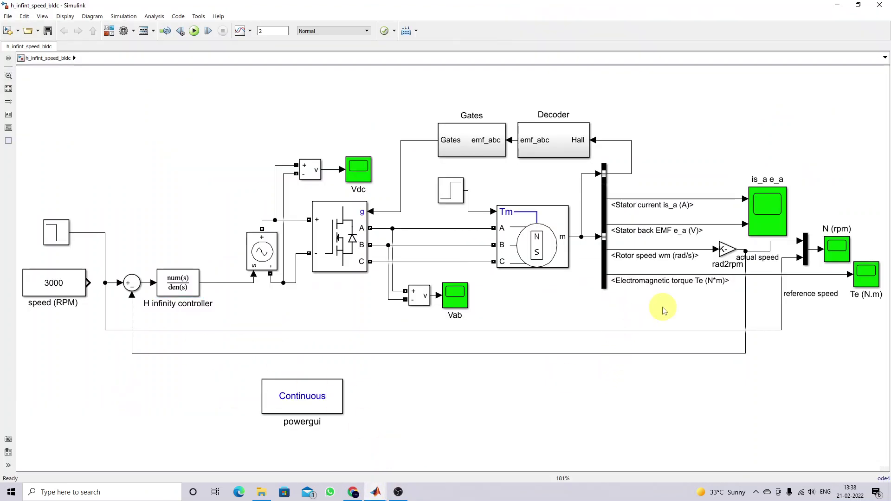
# - Trace the speed feedback path, reference speed input and H infinity controller output to the controlled voltage source on the model, ending without annotations
pyautogui.hotkey('ctrl', 'shift', 'p')
pyautogui.moveTo(742, 257)
pyautogui.mouseDown()
pyautogui.moveTo(743, 356)
pyautogui.moveTo(258, 355)
pyautogui.moveTo(131, 346)
pyautogui.moveTo(131, 297)
pyautogui.mouseUp()
pyautogui.moveTo(79, 234)
pyautogui.mouseDown()
pyautogui.moveTo(97, 237)
pyautogui.moveTo(119, 282)
pyautogui.mouseUp()
pyautogui.moveTo(167, 257)
pyautogui.mouseDown()
pyautogui.moveTo(151, 264)
pyautogui.moveTo(156, 301)
pyautogui.moveTo(204, 309)
pyautogui.moveTo(214, 272)
pyautogui.moveTo(179, 259)
pyautogui.moveTo(168, 262)
pyautogui.moveTo(247, 278)
pyautogui.mouseUp()
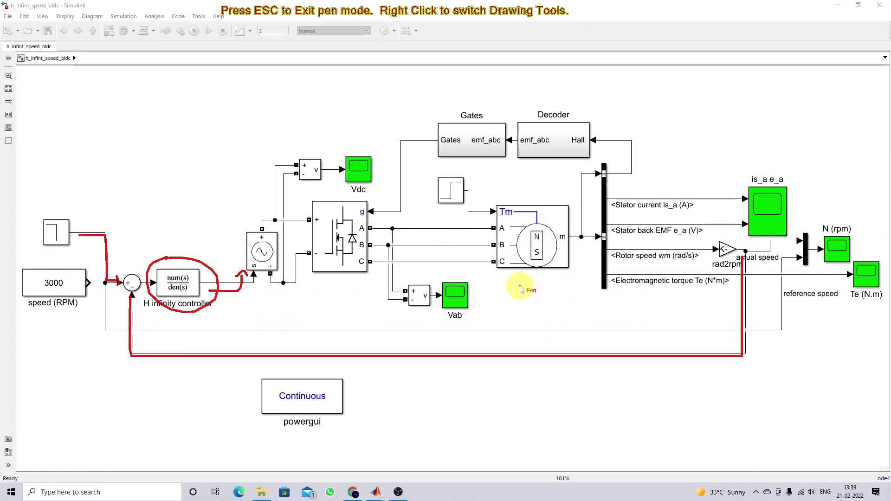
pyautogui.press('Escape')
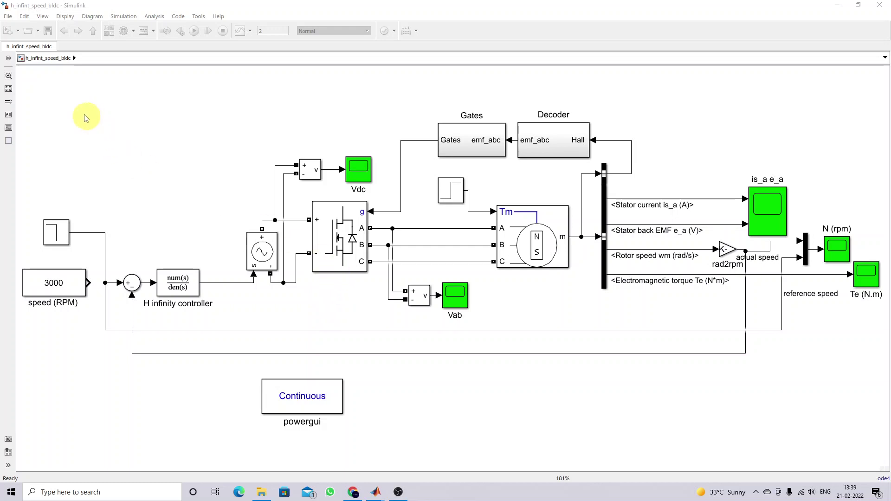
# - Run the speed control simulation and view the is_a e_a and Vab scopes while it is running
pyautogui.click(26, 95)
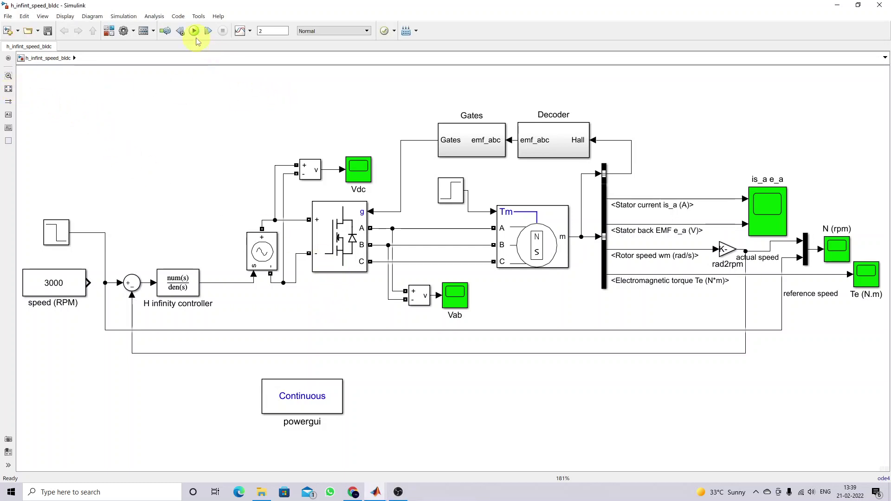
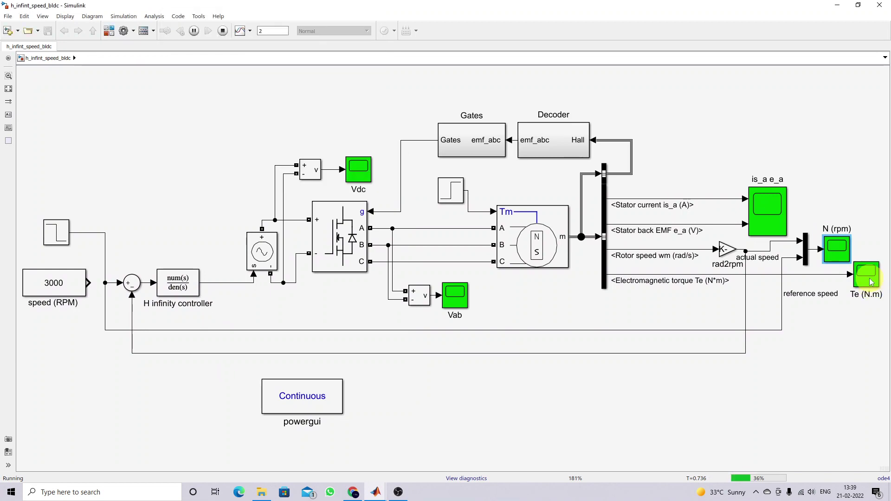
pyautogui.click(776, 212)
pyautogui.doubleClick(775, 211)
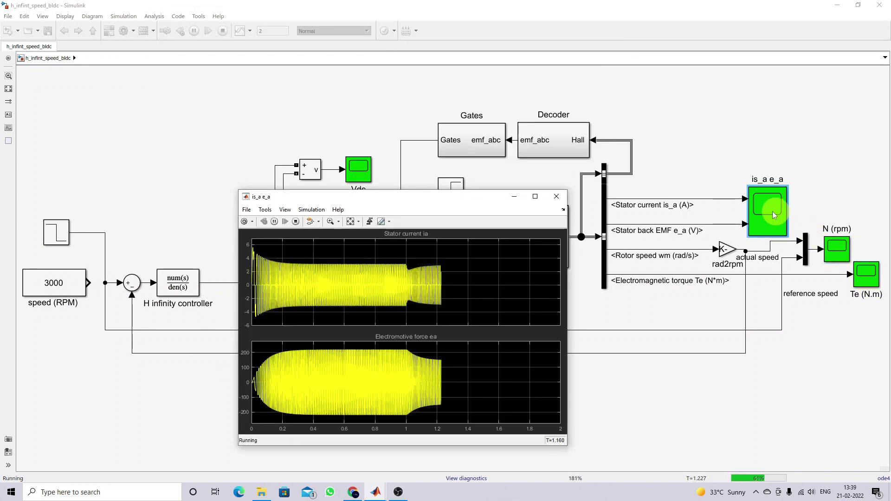
pyautogui.click(682, 344)
pyautogui.click(455, 299)
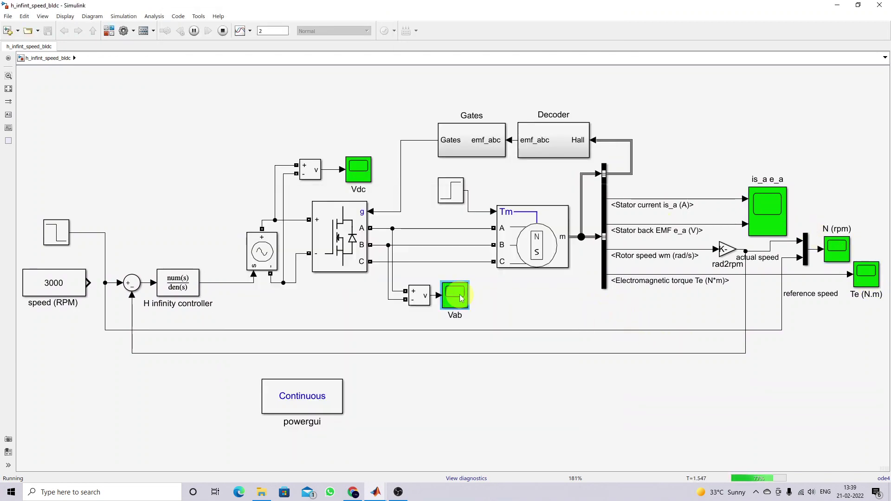
pyautogui.doubleClick(455, 298)
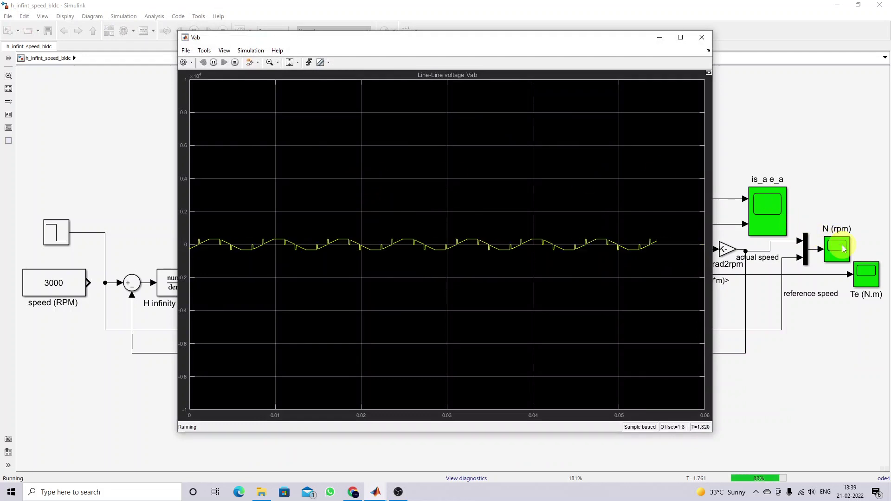
# - Open the Vdc scope, fit the DC bus voltage over the whole simulation time and move the scope to a screen corner
pyautogui.click(168, 91)
pyautogui.click(359, 166)
pyautogui.doubleClick(359, 166)
pyautogui.moveTo(342, 153); pyautogui.dragTo(205, 48)
pyautogui.click(178, 73)
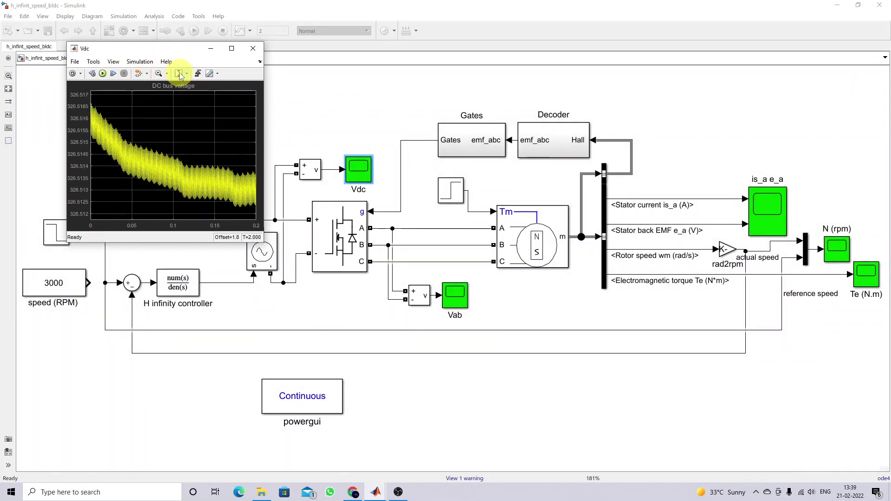
pyautogui.click(186, 73)
pyautogui.click(182, 97)
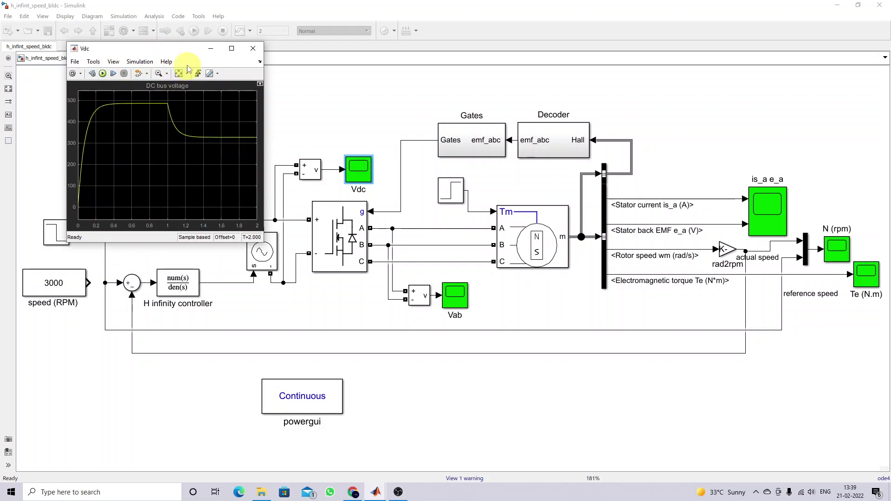
pyautogui.moveTo(188, 51); pyautogui.dragTo(136, 28)
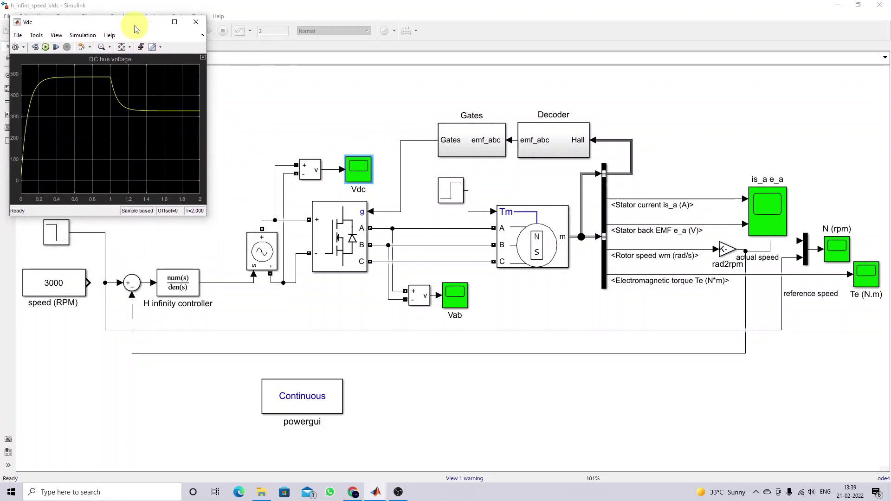
pyautogui.click(68, 243)
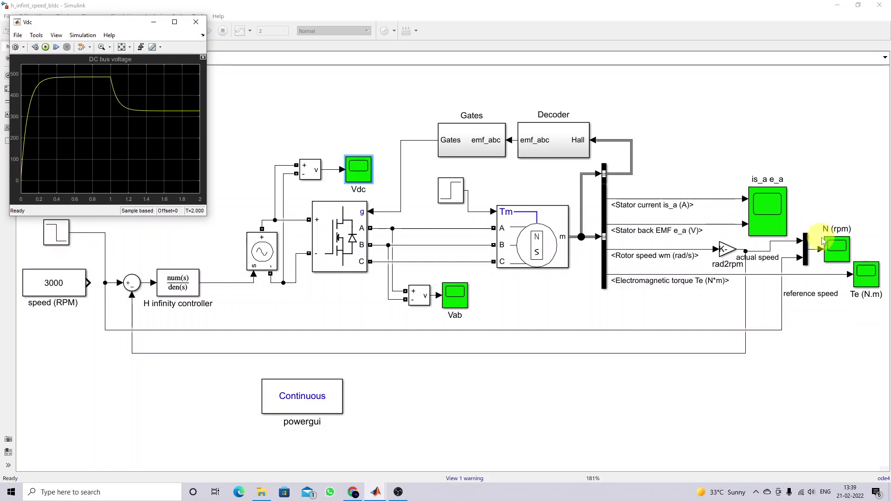
# - Open the N (rpm) scope, place it directly beside the Vdc scope and enlarge it to about the same height
pyautogui.doubleClick(835, 248)
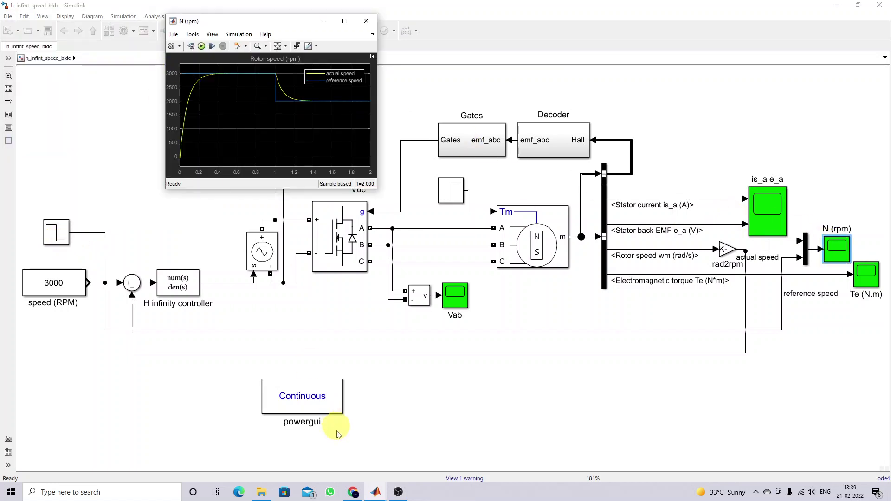
pyautogui.click(376, 492)
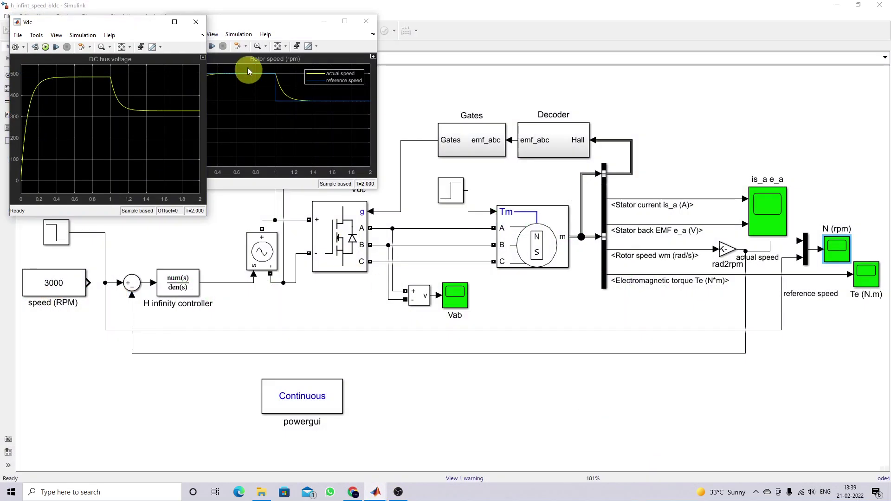
pyautogui.moveTo(230, 20); pyautogui.dragTo(272, 22)
pyautogui.moveTo(259, 190); pyautogui.dragTo(259, 214)
# - Place the Te (N.m) scope beside the rotor speed scope at matching height and the is_a e_a scope beneath them
pyautogui.click(376, 492)
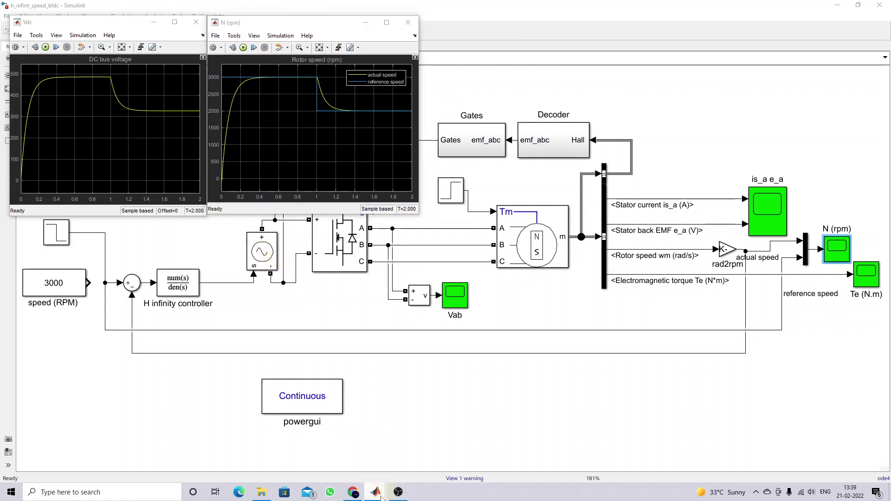
pyautogui.click(490, 464)
pyautogui.moveTo(469, 21); pyautogui.dragTo(490, 23)
pyautogui.moveTo(510, 190); pyautogui.dragTo(515, 216)
pyautogui.click(381, 494)
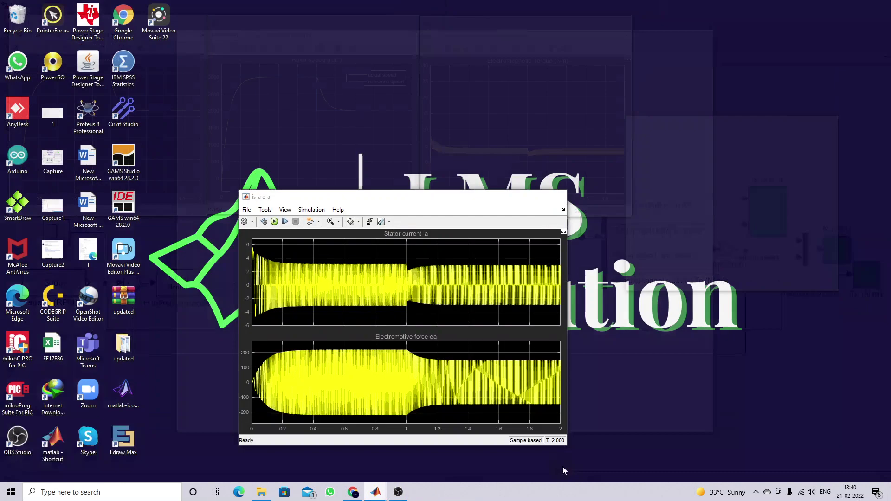
pyautogui.click(562, 467)
pyautogui.moveTo(378, 197); pyautogui.dragTo(339, 223)
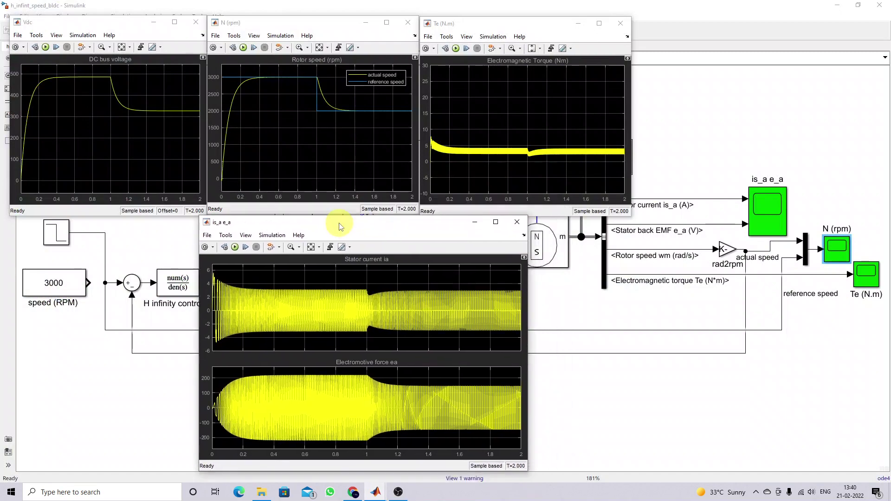
# - Bring the N (rpm), Te (N.m), is_a e_a and Vdc scopes in front of the model
pyautogui.click(382, 495)
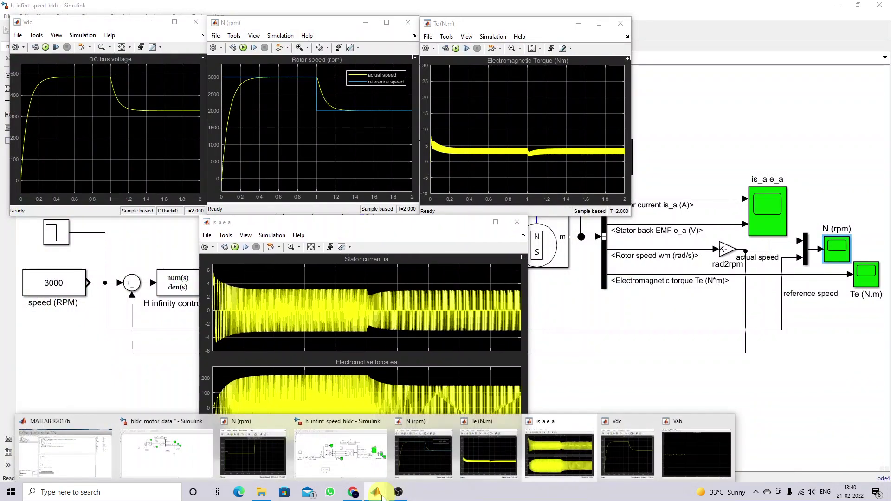
pyautogui.moveTo(237, 460)
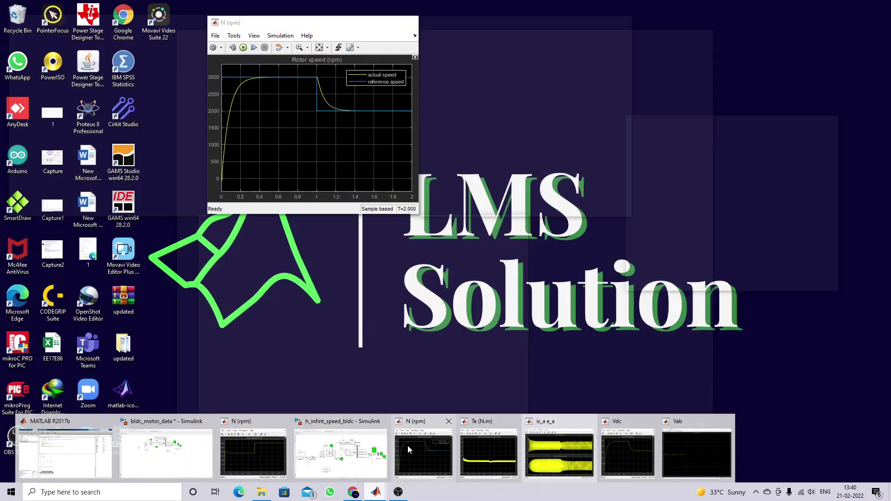
pyautogui.moveTo(352, 456)
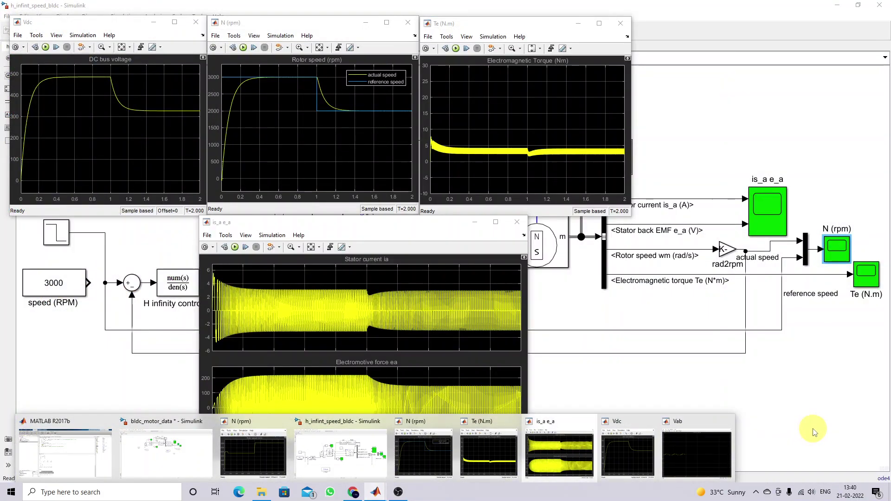
pyautogui.click(807, 427)
pyautogui.click(376, 492)
pyautogui.click(408, 476)
pyautogui.click(385, 495)
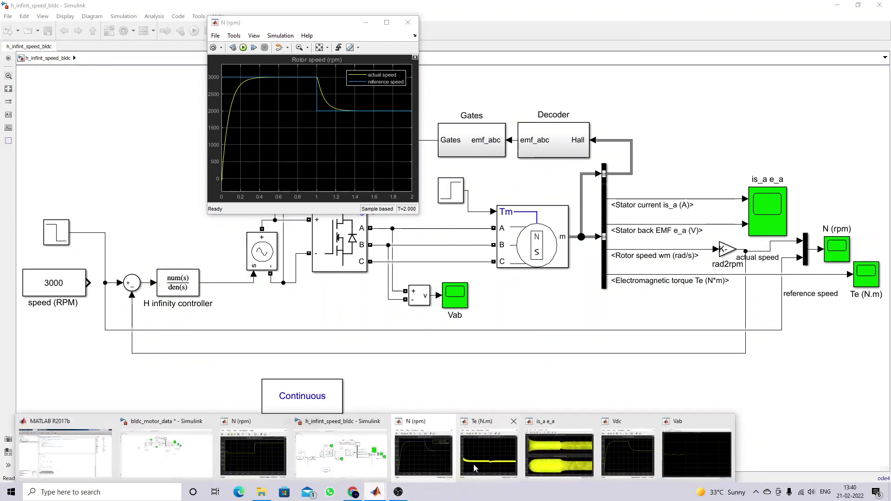
pyautogui.click(481, 457)
pyautogui.click(381, 492)
pyautogui.click(546, 460)
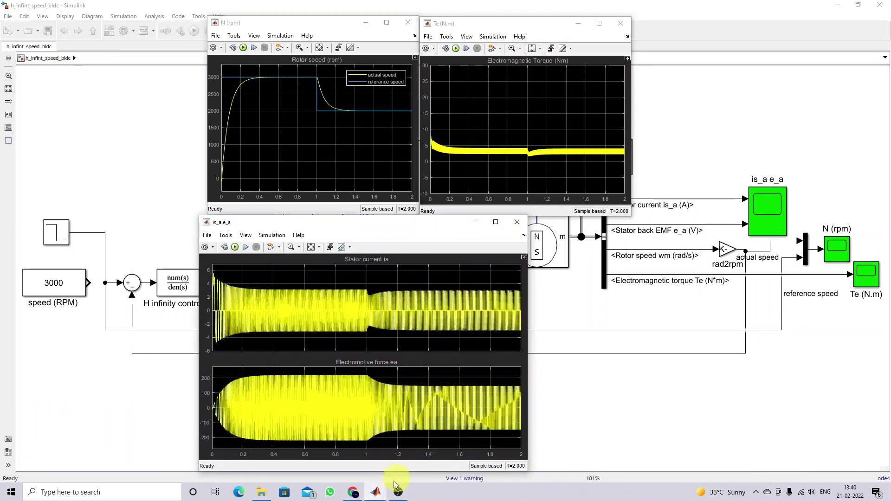
pyautogui.click(376, 492)
pyautogui.click(621, 454)
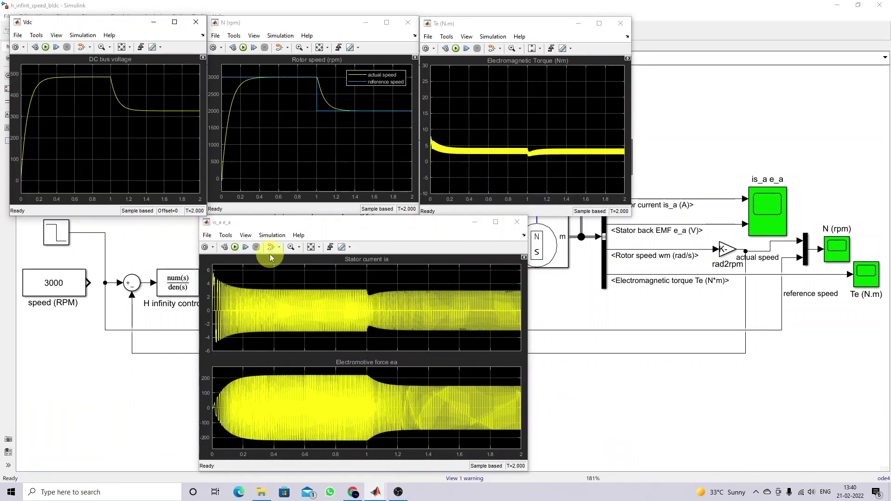
pyautogui.press('F12')
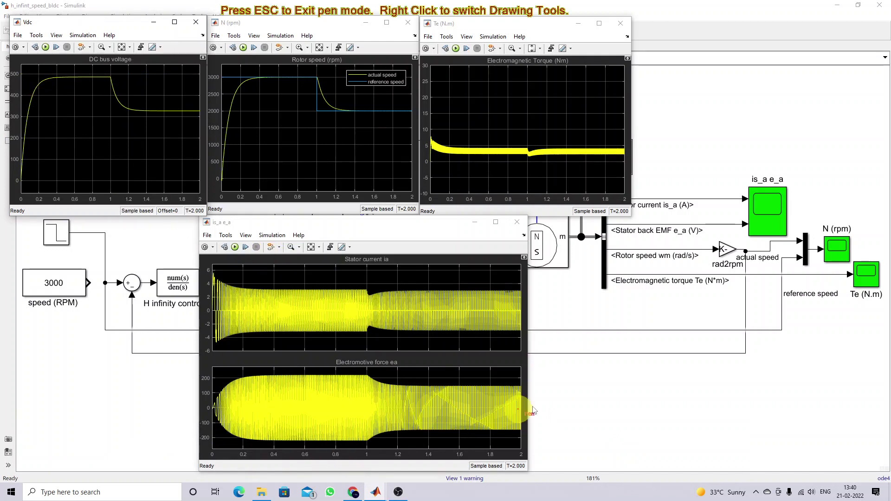
pyautogui.press('Escape')
# - Open the Vab scope, fit the line-line voltage over the whole simulation time and shrink its window
pyautogui.click(587, 397)
pyautogui.doubleClick(448, 302)
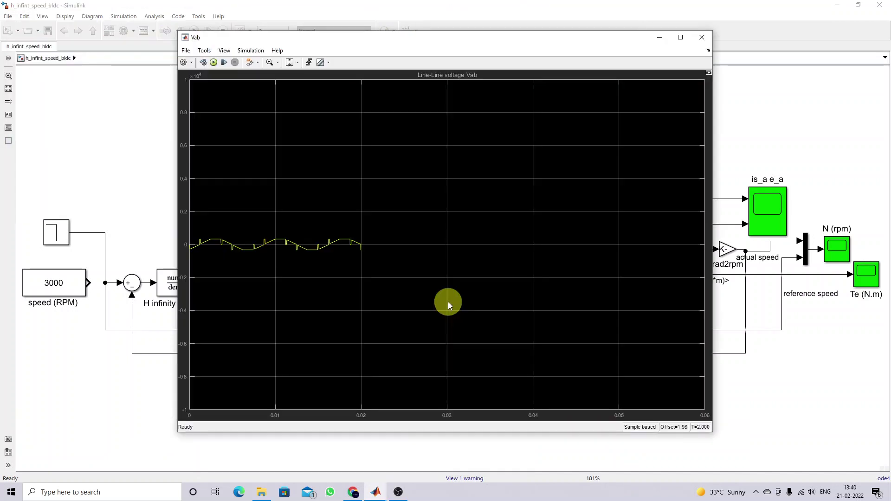
pyautogui.click(289, 62)
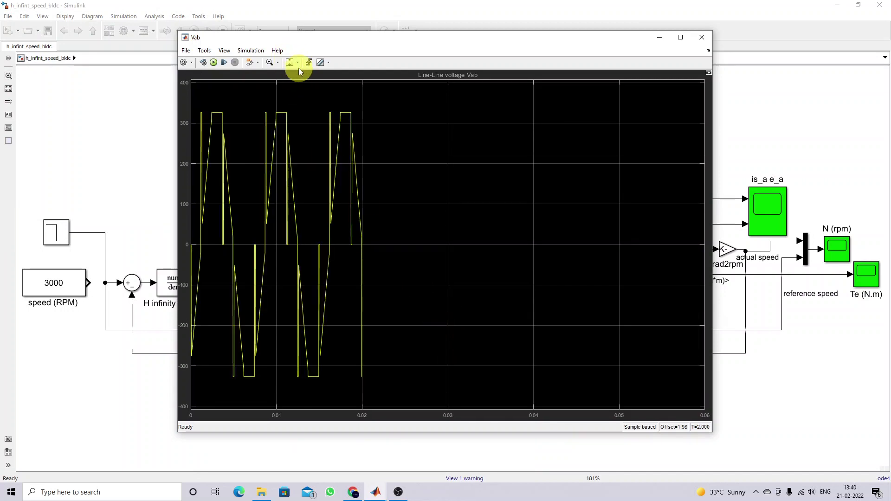
pyautogui.click(292, 86)
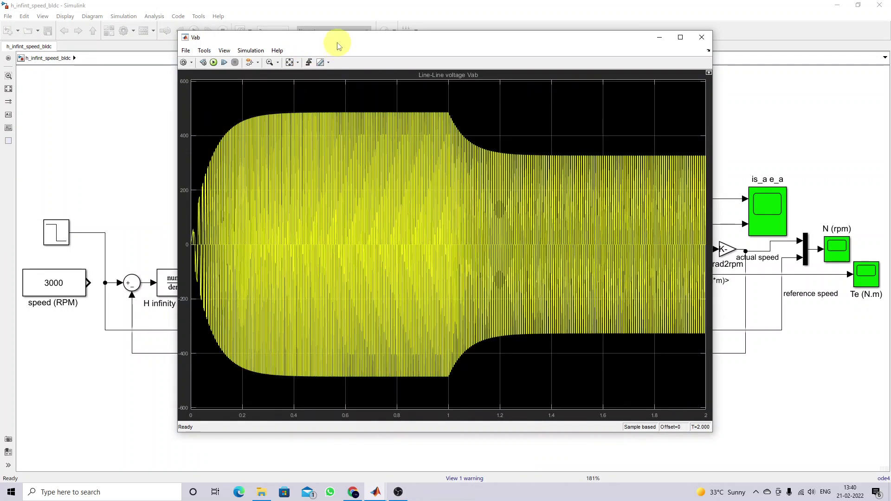
pyautogui.moveTo(337, 41); pyautogui.dragTo(402, 46)
pyautogui.moveTo(244, 35); pyautogui.dragTo(476, 254)
# - Bring up the rotor speed, torque, stator current and DC bus voltage scopes together with the Vab scope
pyautogui.click(376, 492)
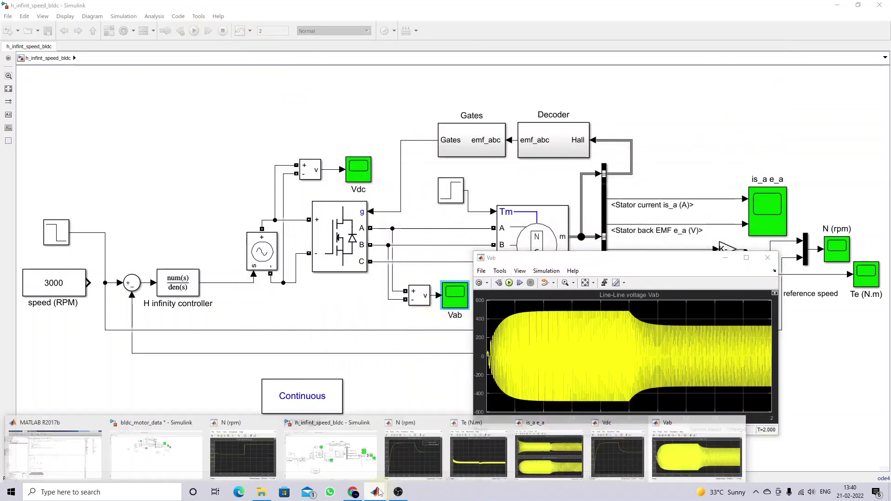
pyautogui.click(409, 457)
pyautogui.moveTo(377, 491)
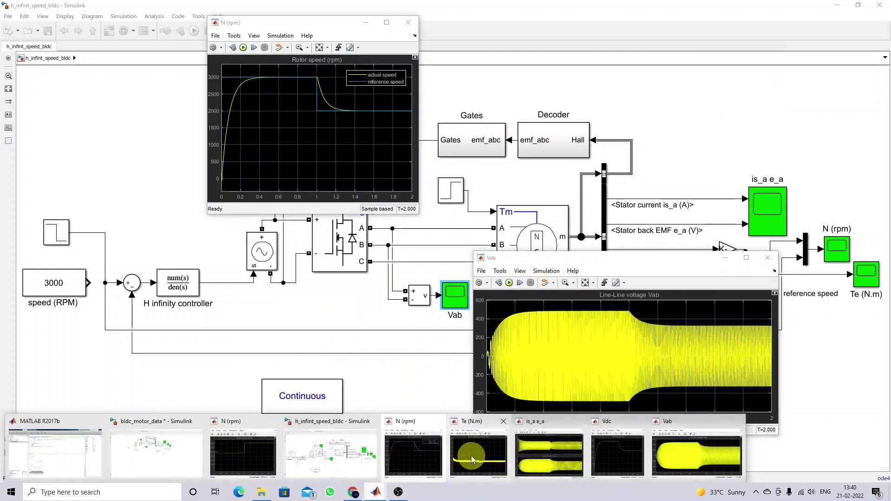
pyautogui.click(475, 455)
pyautogui.click(518, 475)
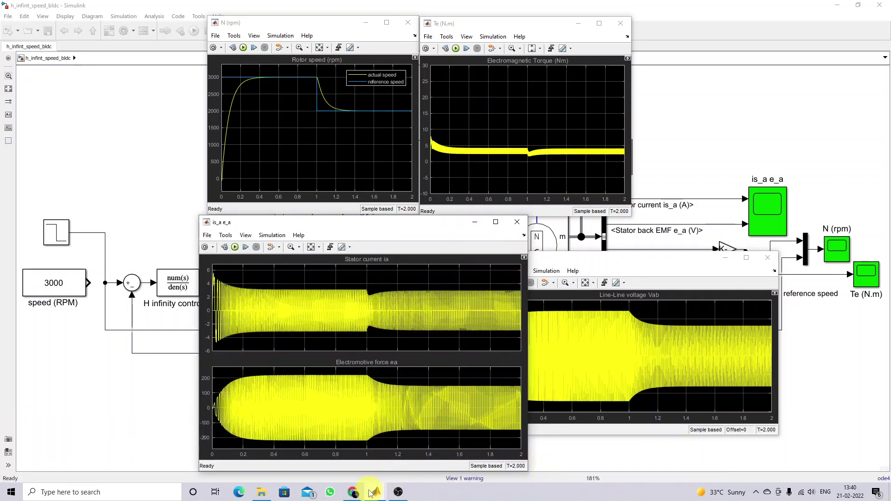
pyautogui.click(617, 464)
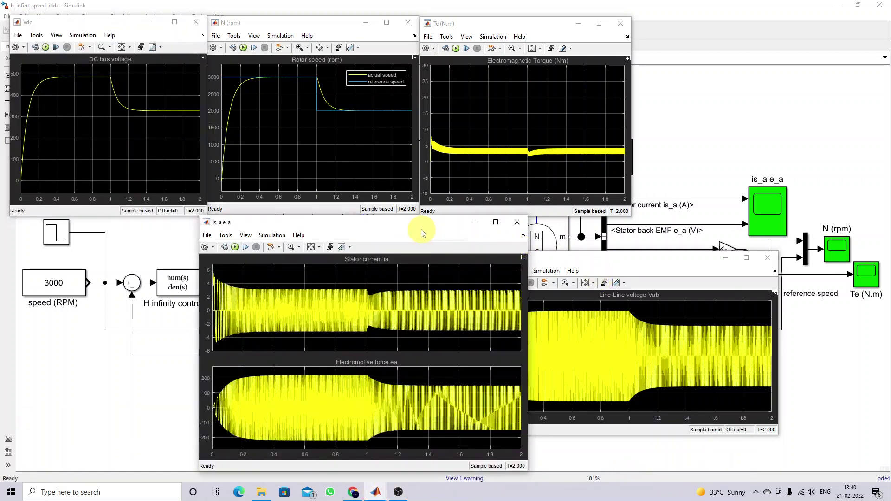
# - Arrange the is_a e_a and Vab scopes side by side beneath the other three and resize Vab to fit the row
pyautogui.moveTo(291, 222); pyautogui.dragTo(139, 223)
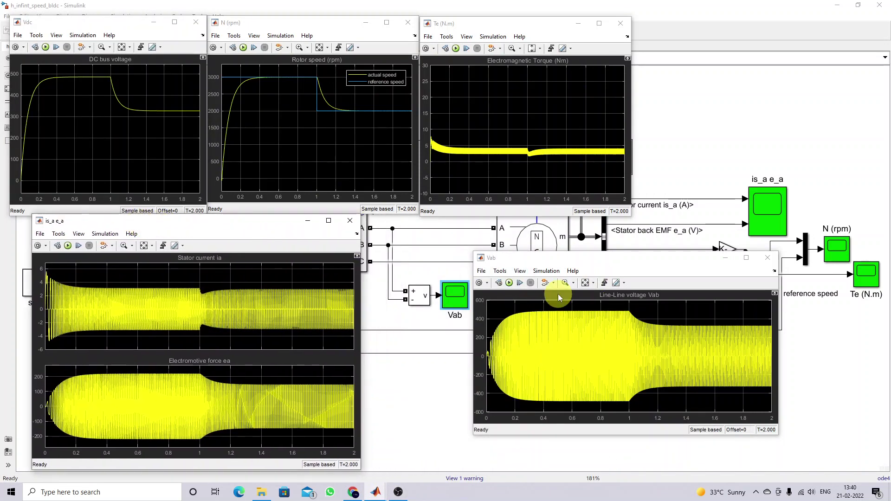
pyautogui.moveTo(543, 267); pyautogui.dragTo(437, 234)
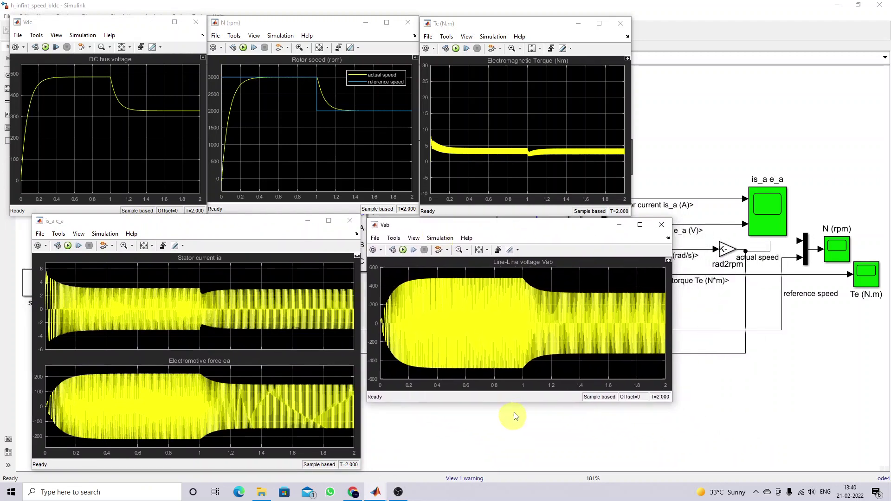
pyautogui.moveTo(671, 402); pyautogui.dragTo(625, 457)
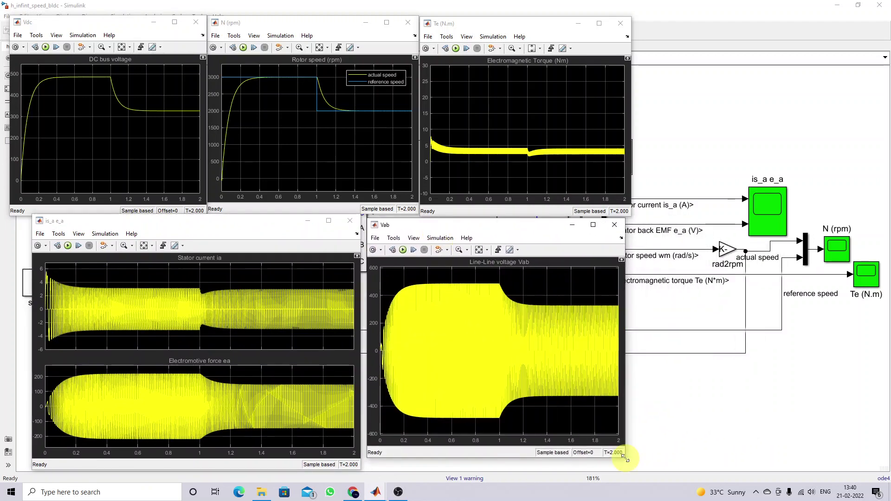
# - Examine and mark the rotor speed response, the torque around 1 s, the stator current and the back EMF on the scopes
pyautogui.hotkey('ctrl', 'F9')
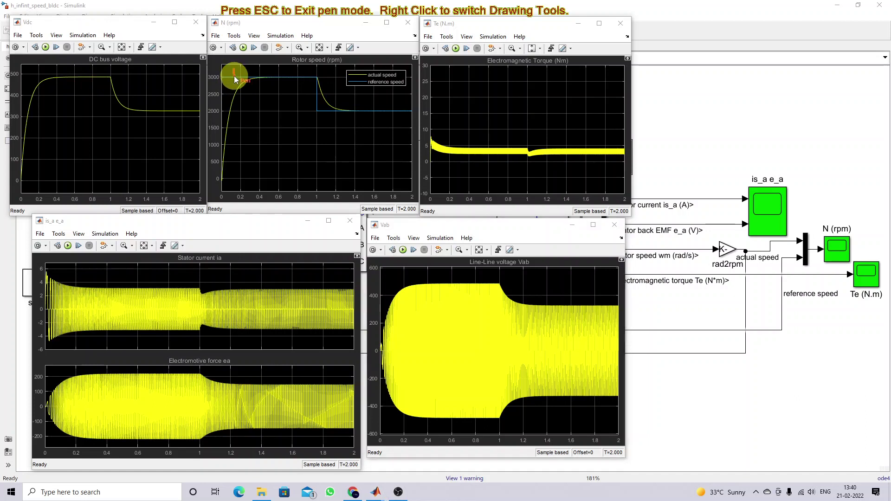
pyautogui.moveTo(232, 70); pyautogui.dragTo(235, 79)
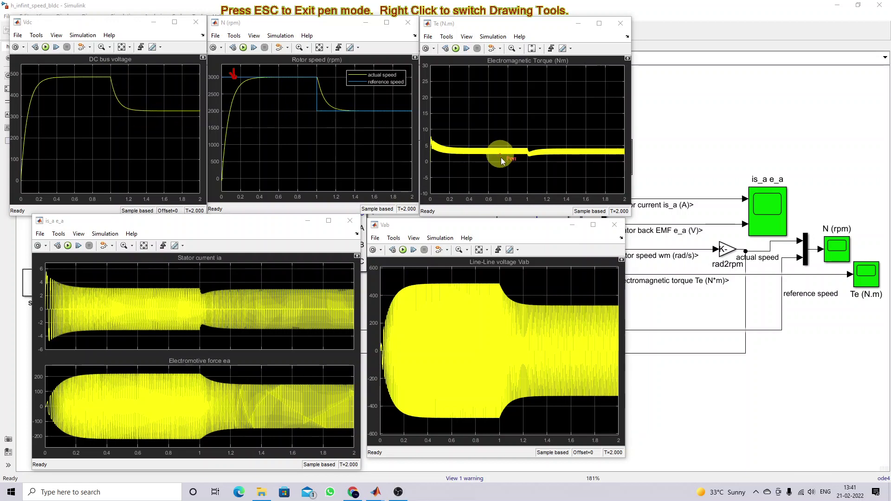
pyautogui.moveTo(547, 143)
pyautogui.mouseDown()
pyautogui.moveTo(496, 148)
pyautogui.moveTo(490, 166)
pyautogui.moveTo(537, 173)
pyautogui.moveTo(564, 151)
pyautogui.mouseUp()
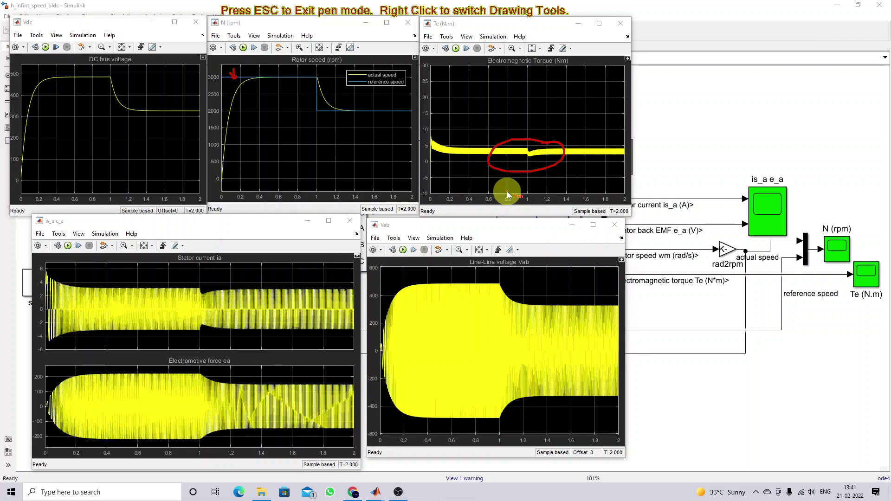
pyautogui.moveTo(143, 274)
pyautogui.mouseDown()
pyautogui.moveTo(157, 287)
pyautogui.moveTo(183, 273)
pyautogui.mouseUp()
pyautogui.moveTo(227, 373); pyautogui.dragTo(237, 382)
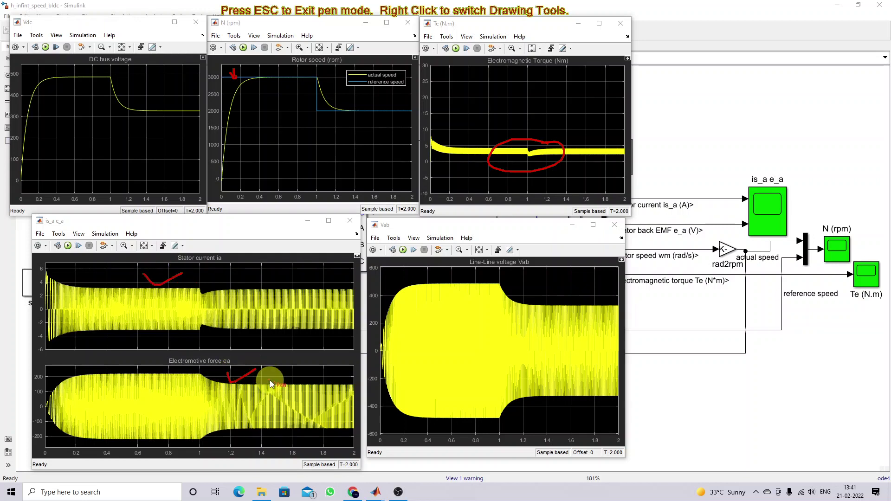